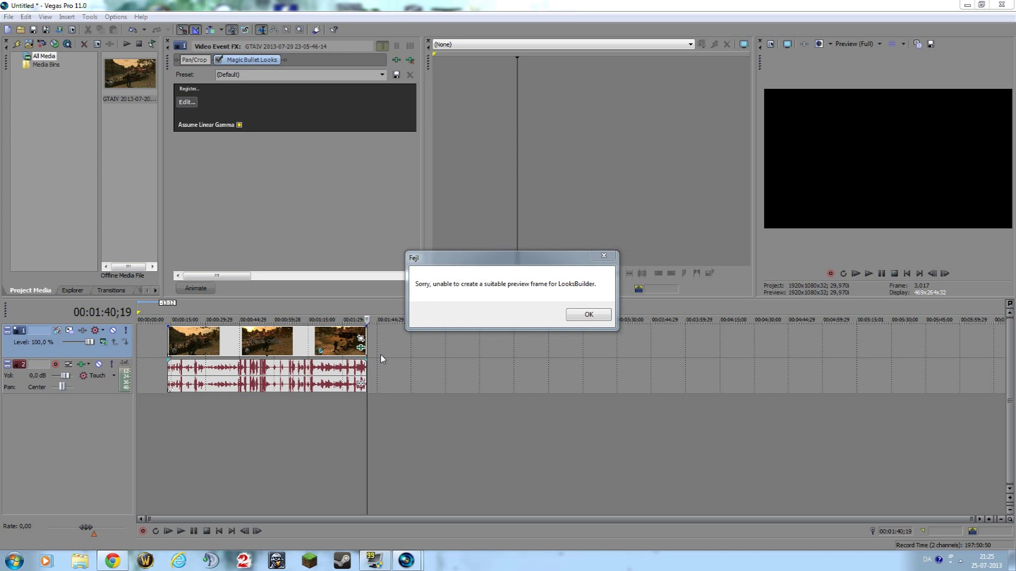
Step: Dismiss the preview-frame error, set preview quality to Preview Full, and launch Magic Bullet Looks' editor
left_click(588, 315)
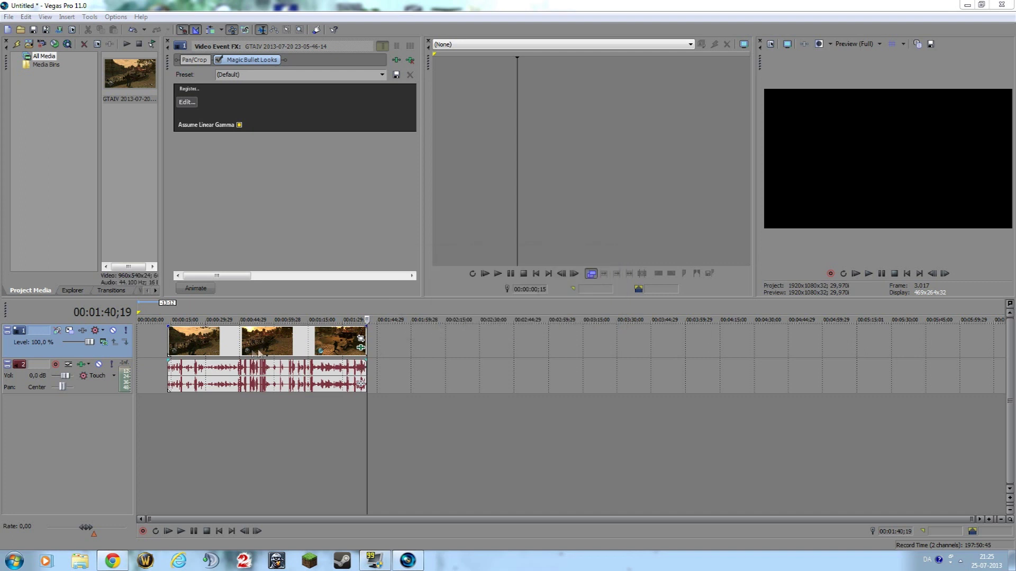
double_click(264, 345)
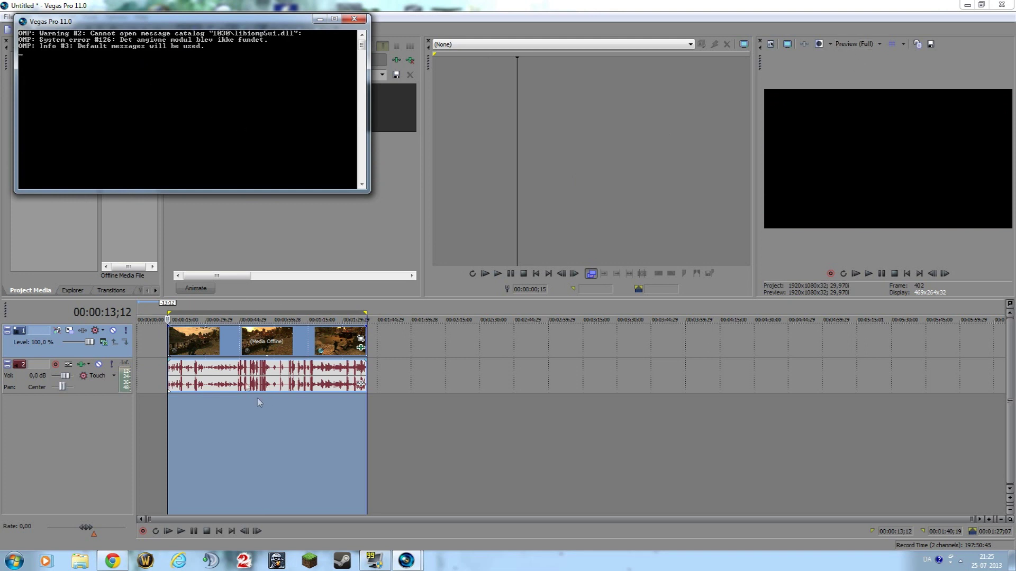
left_click(876, 44)
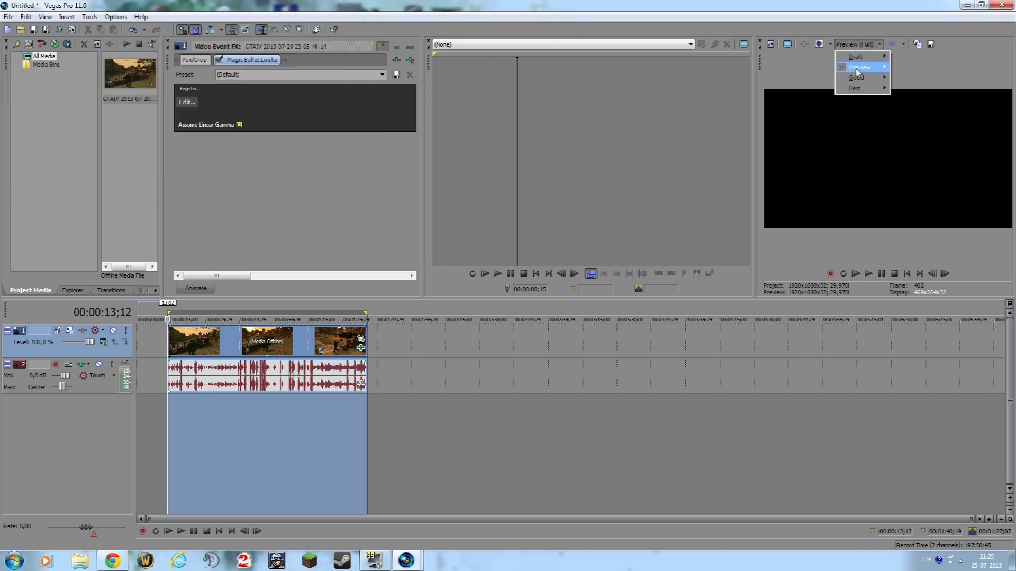
mouse_move(860, 67)
left_click(907, 78)
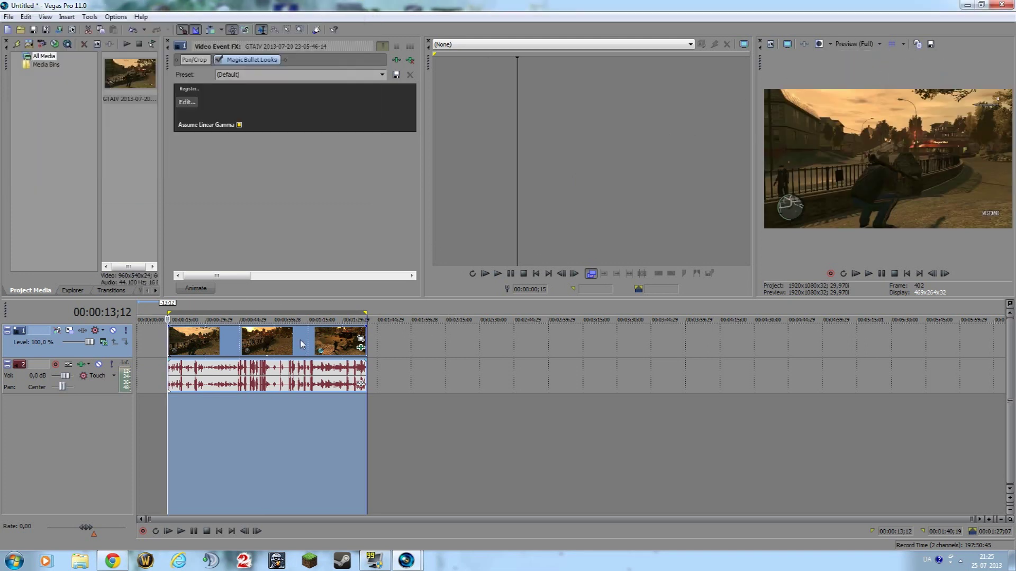
left_click(191, 103)
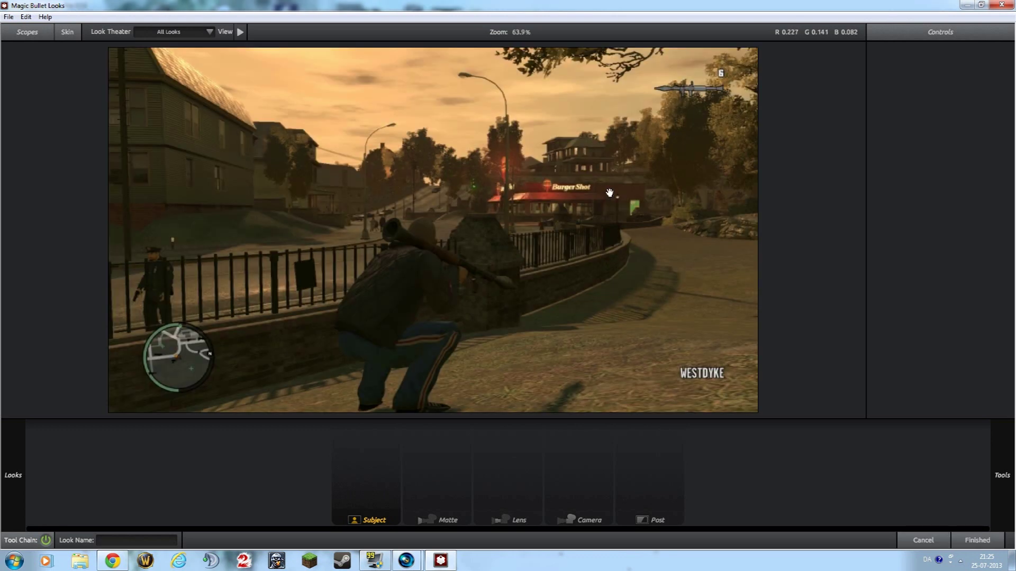
Step: Close the OMP warning console, then close the Magic Bullet Looks window from the taskbar
mouse_move(406, 561)
left_click(433, 517)
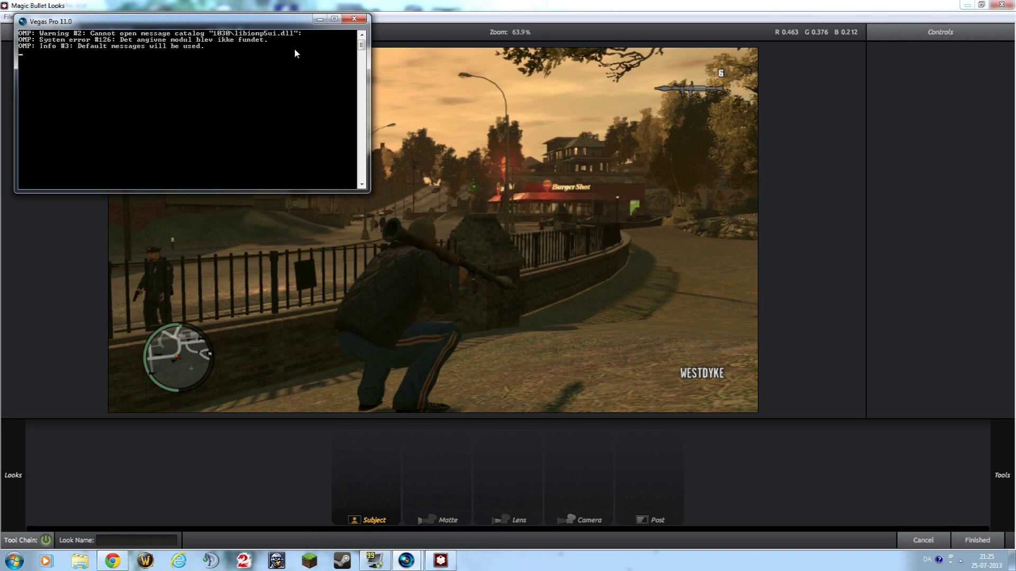
left_click(354, 18)
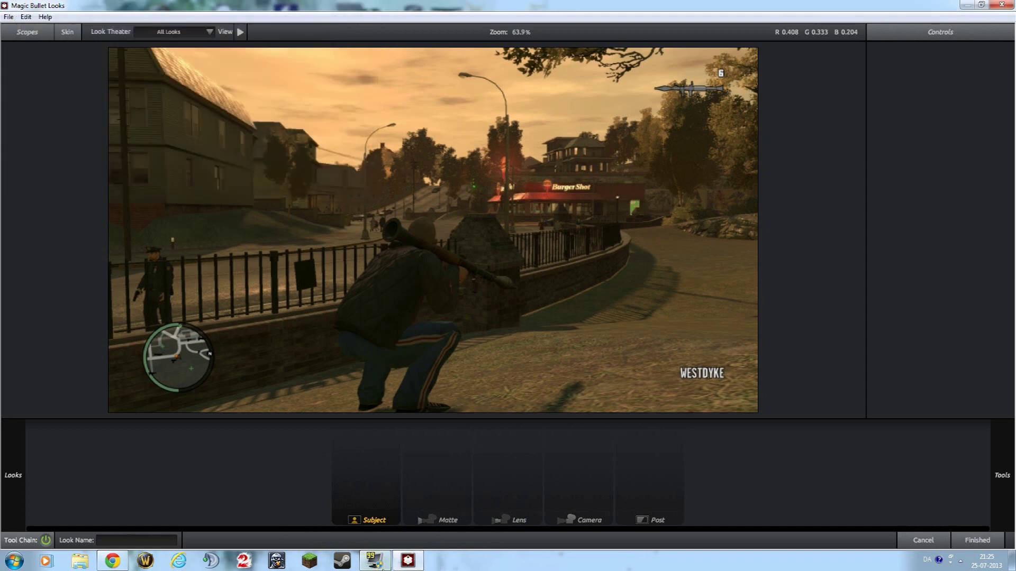
right_click(410, 565)
left_click(390, 536)
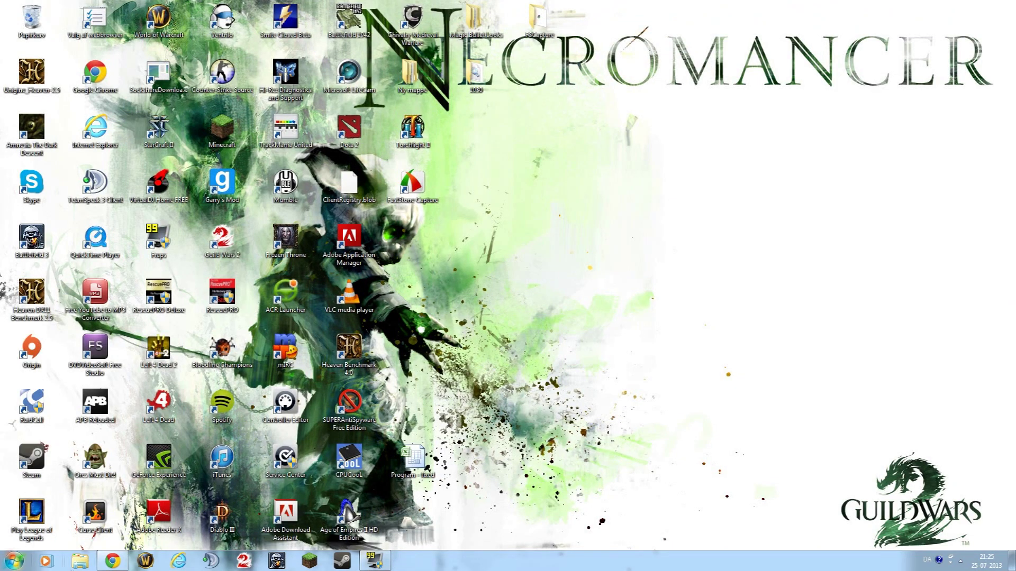
Step: Read the 'Cannot open message catalog libiomp5UI.dll' fix article in Chrome, then minimize the browser
left_click(112, 561)
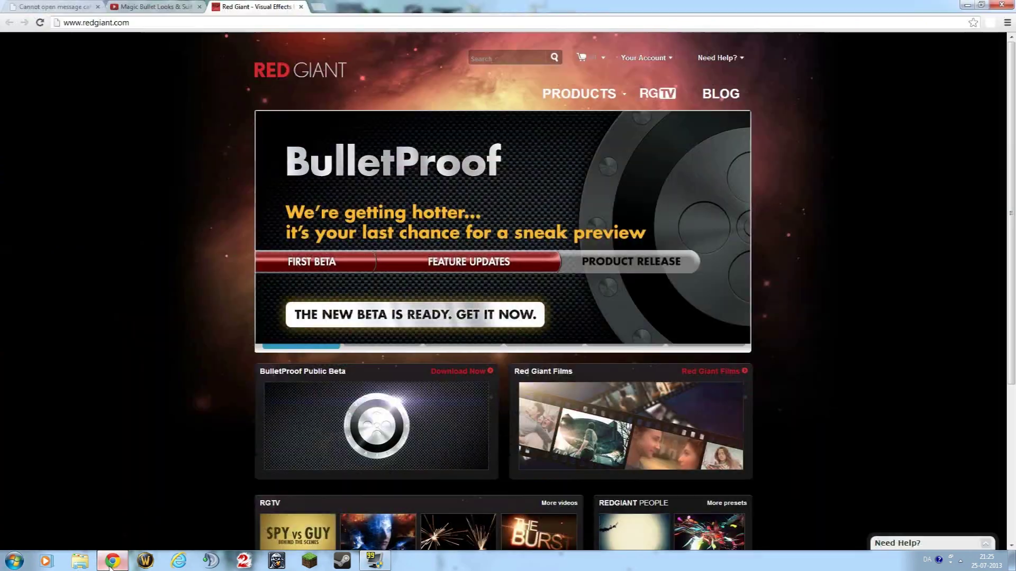
left_click(72, 5)
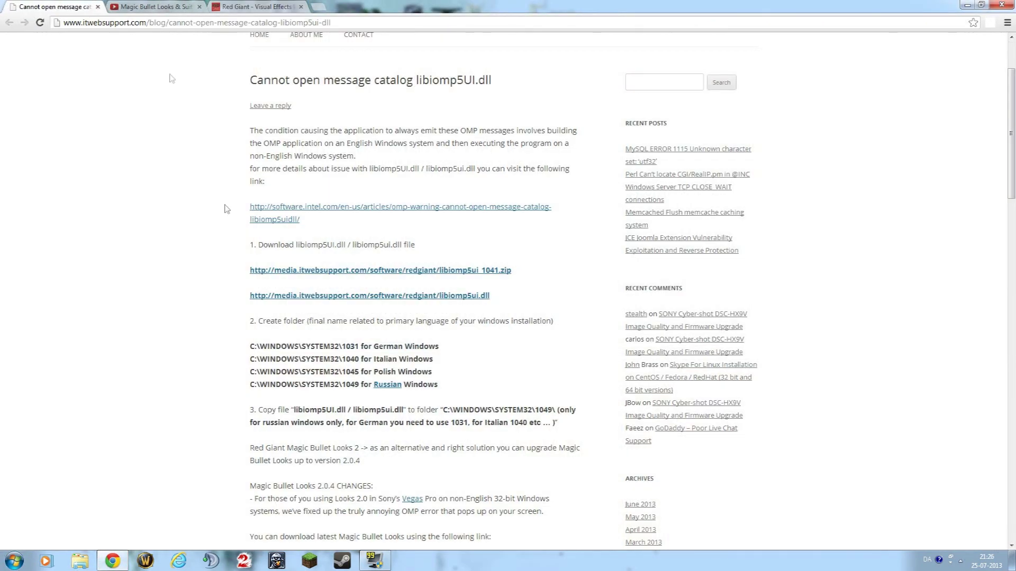
scroll(108, 404, "up", 2)
scroll(109, 406, "down", 2)
left_click_drag(267, 245, 333, 222)
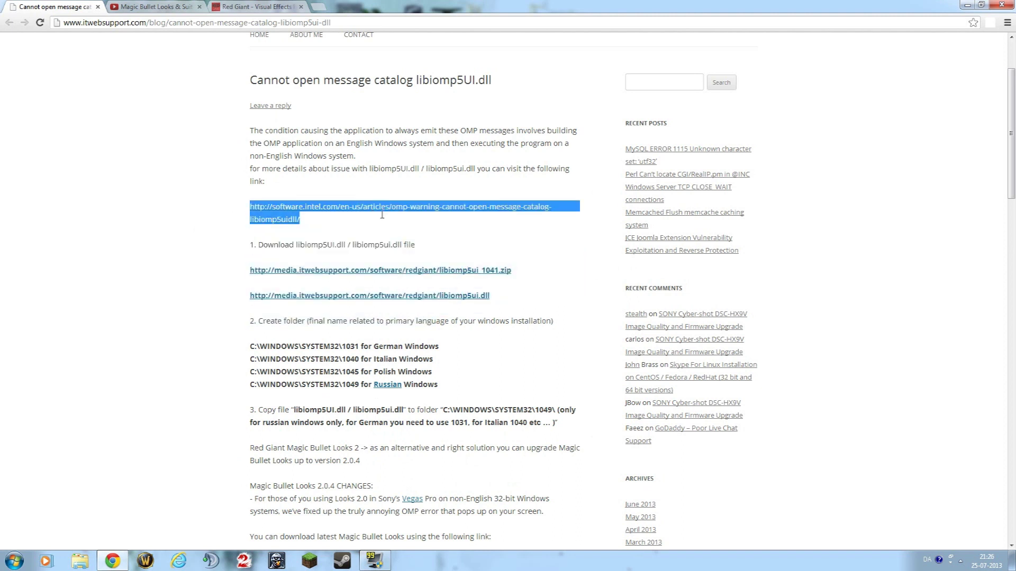
left_click(188, 207)
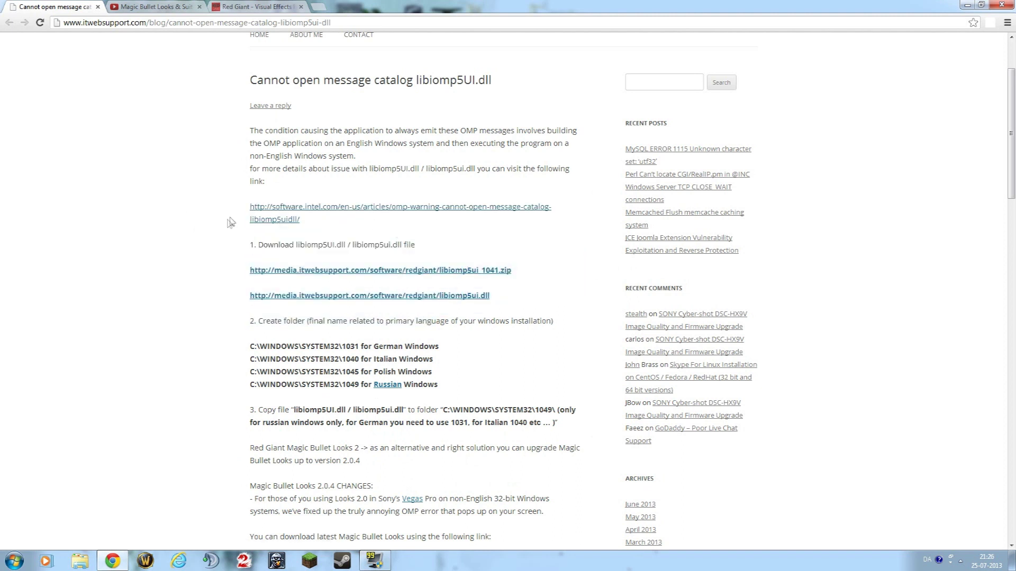
scroll(132, 214, "down", 2)
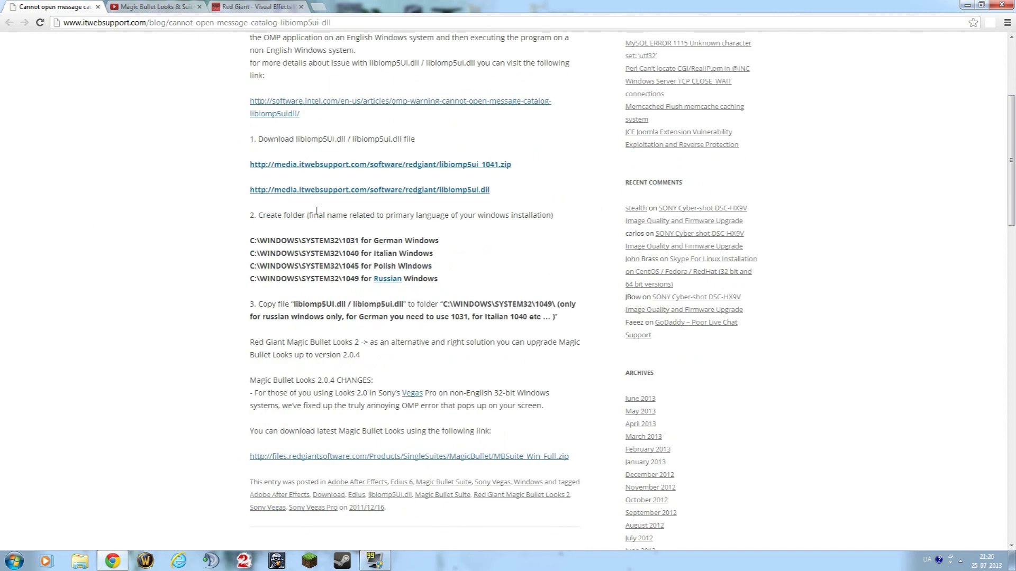
scroll(167, 211, "up", 1)
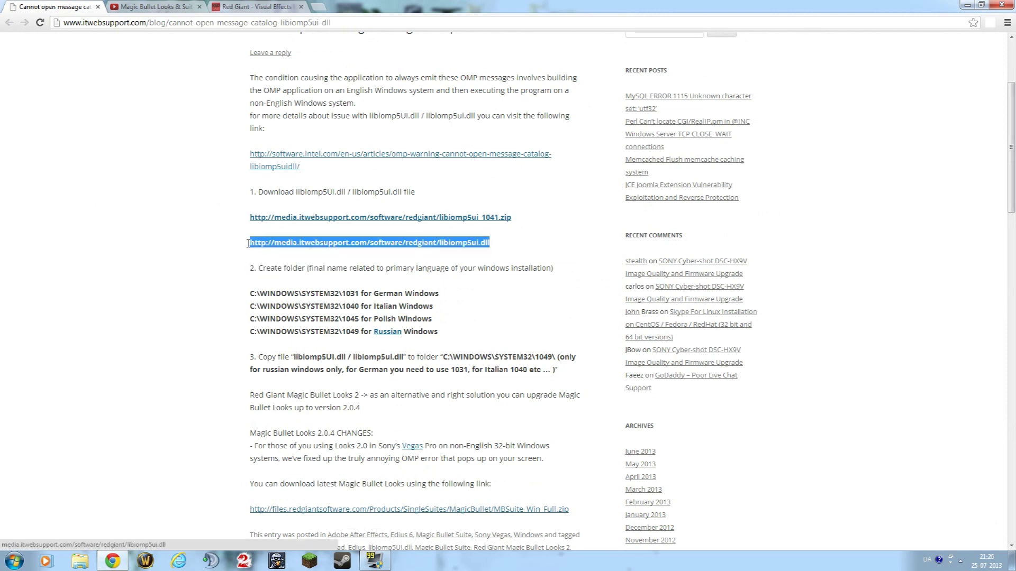
left_click(967, 5)
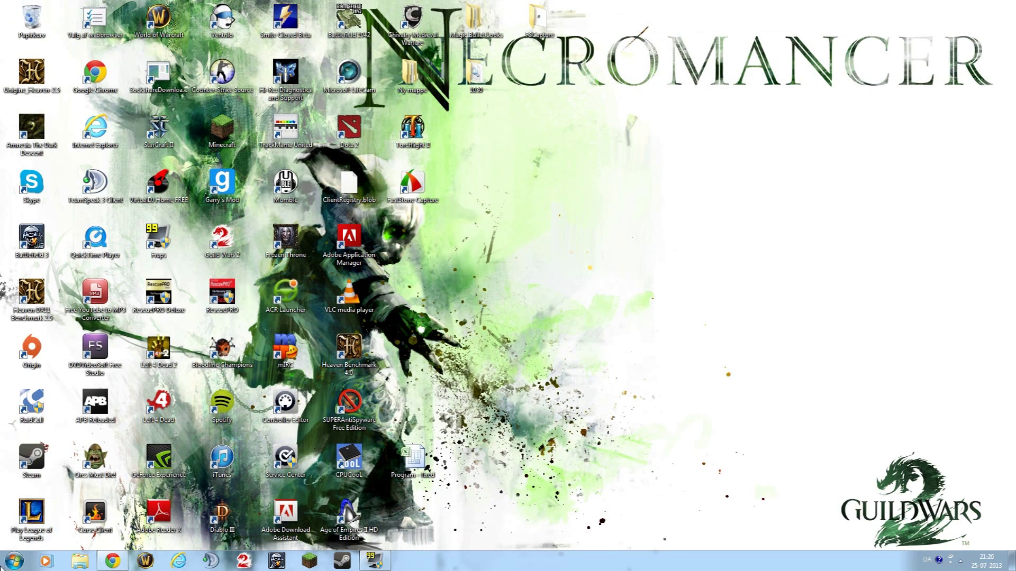
Step: Rename the desktop folder 1030 to 1041
left_click_drag(552, 59, 542, 113)
right_click(470, 80)
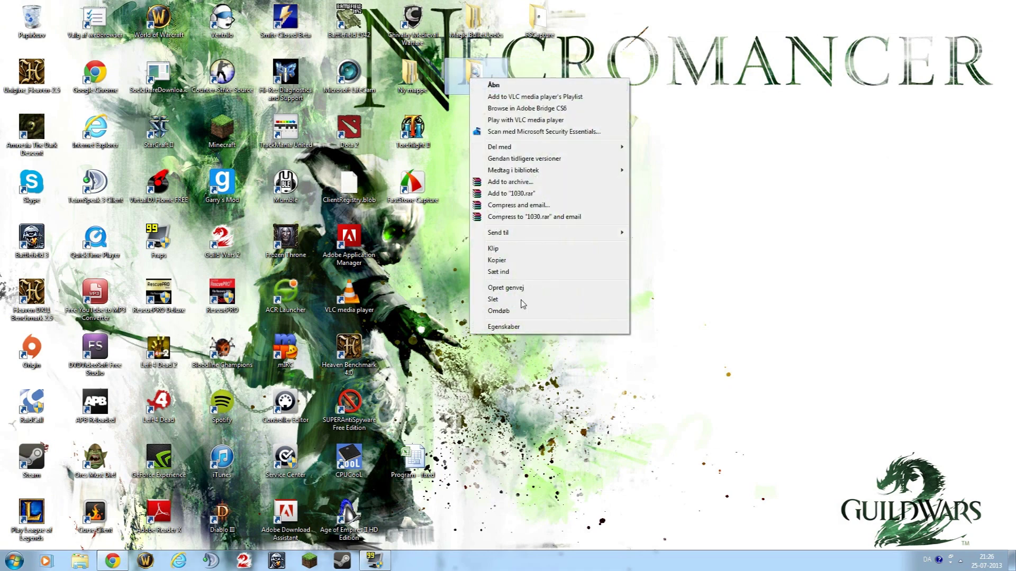
left_click(505, 311)
type("1")
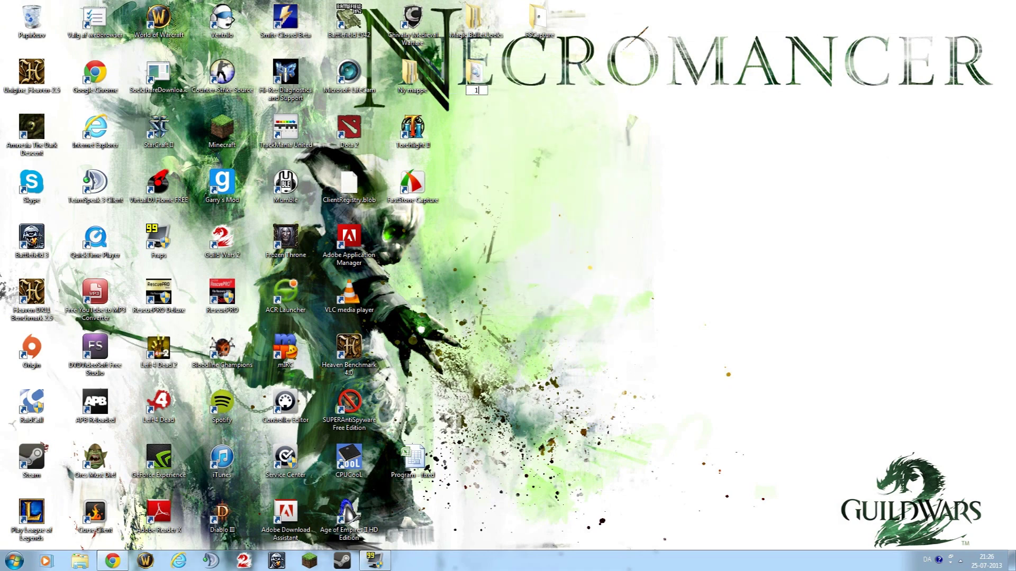
type("041")
key("Return")
left_click(485, 271)
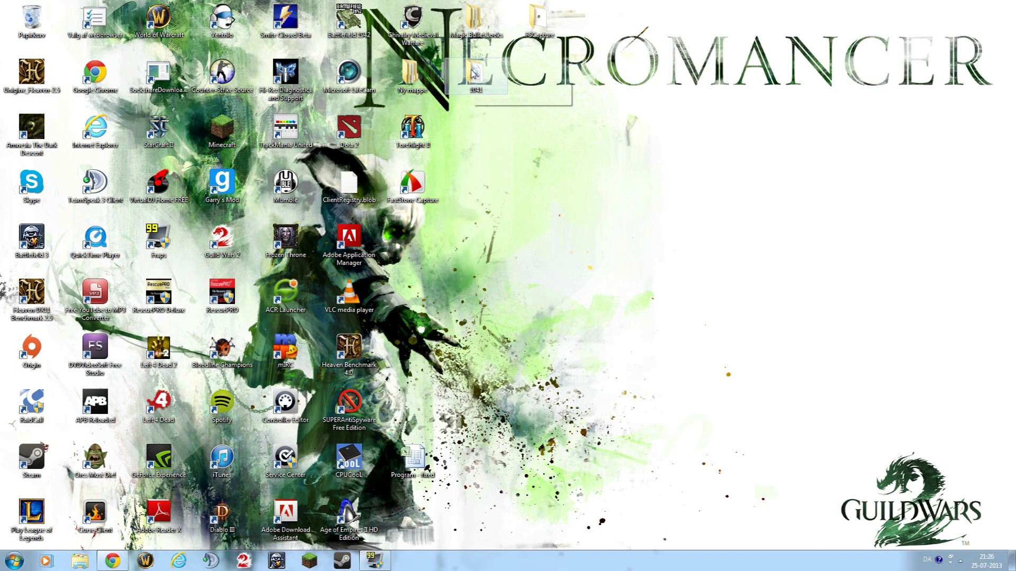
Step: Rename the folder back to 1030 and copy it
left_click(472, 83)
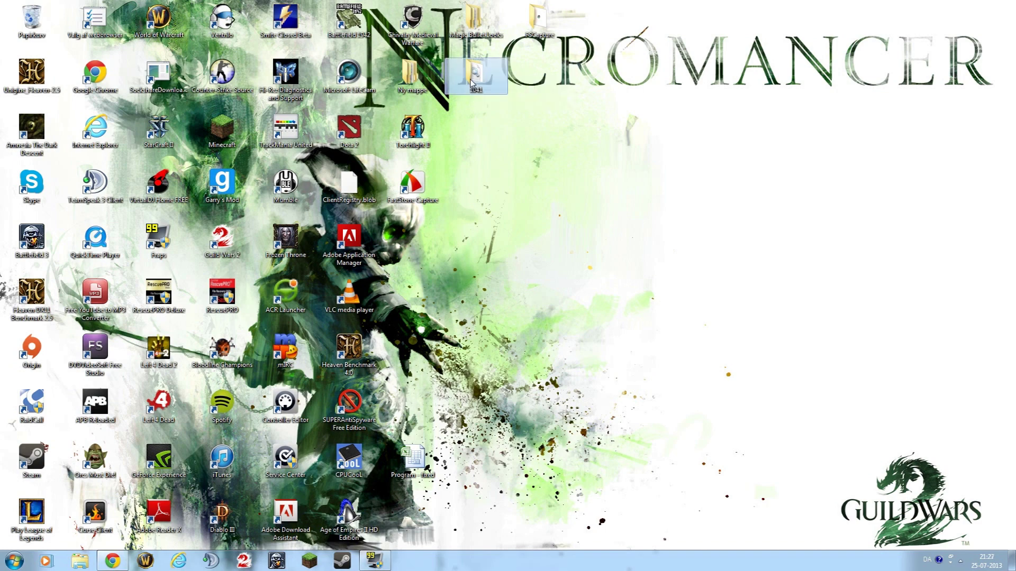
right_click(472, 84)
left_click(537, 309)
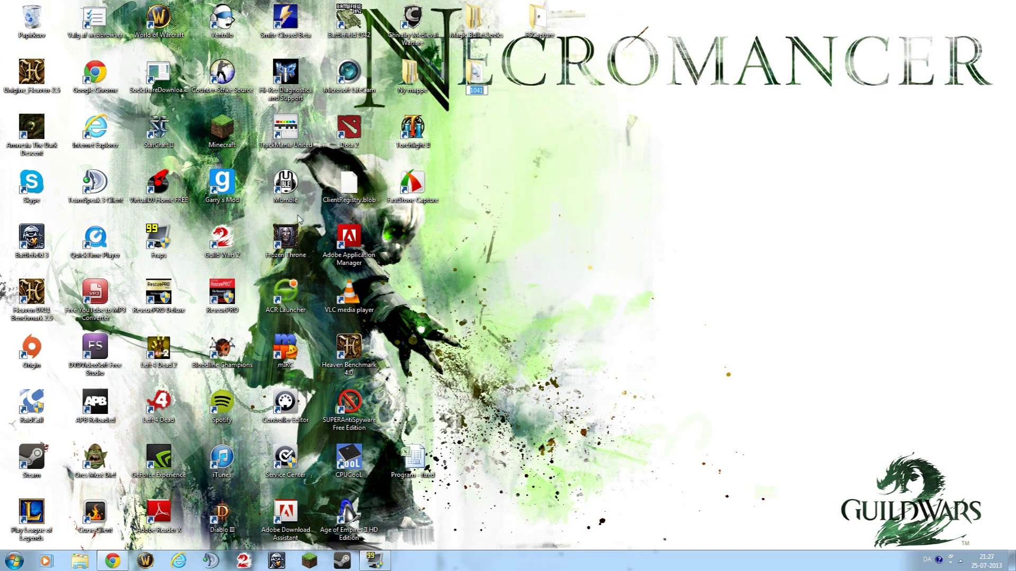
type("1030")
key("Return")
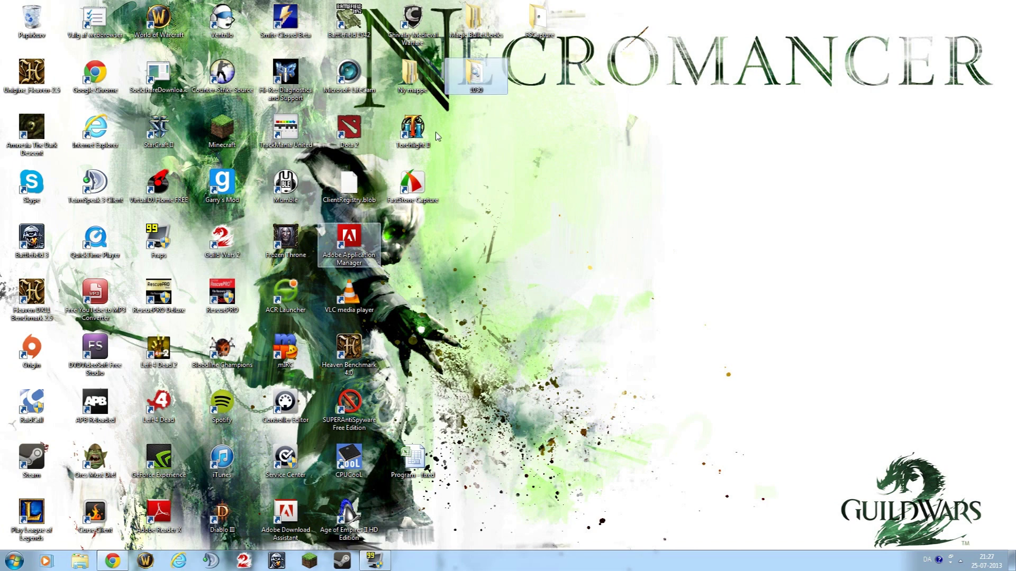
right_click(473, 74)
left_click(508, 259)
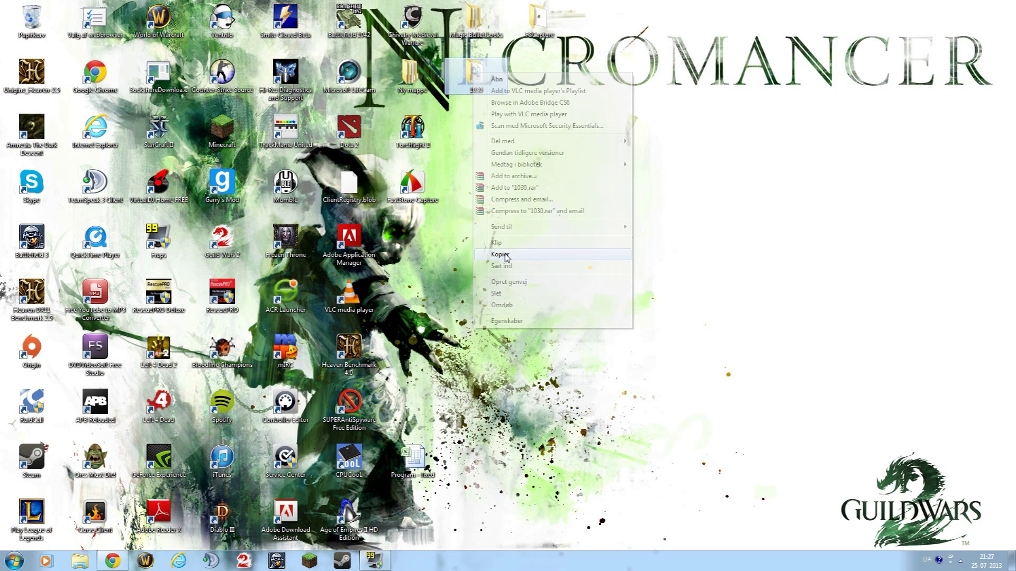
Step: Paste the 1030 folder into C:\Windows\System32, granting administrator permission
left_click(80, 562)
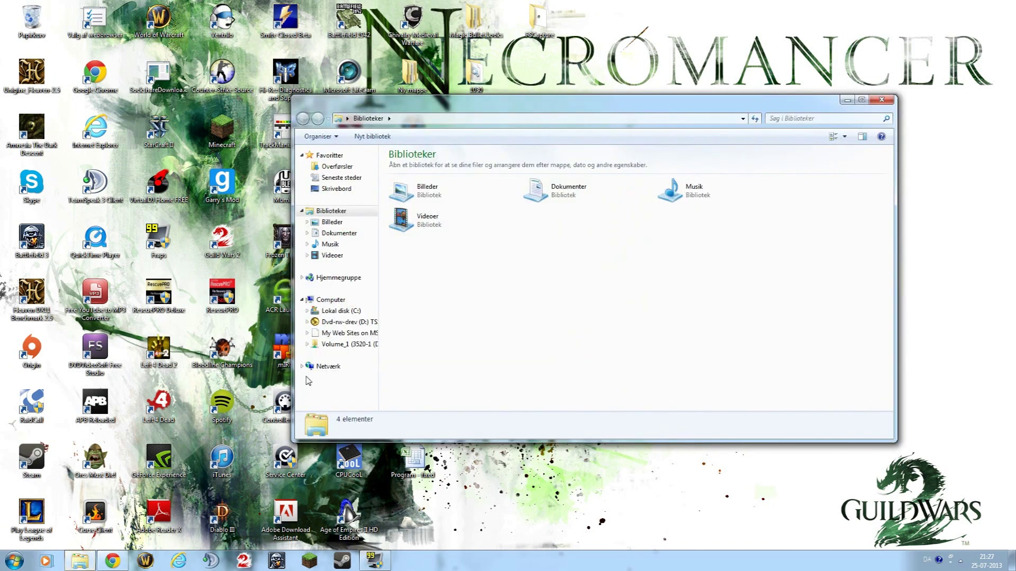
left_click(337, 311)
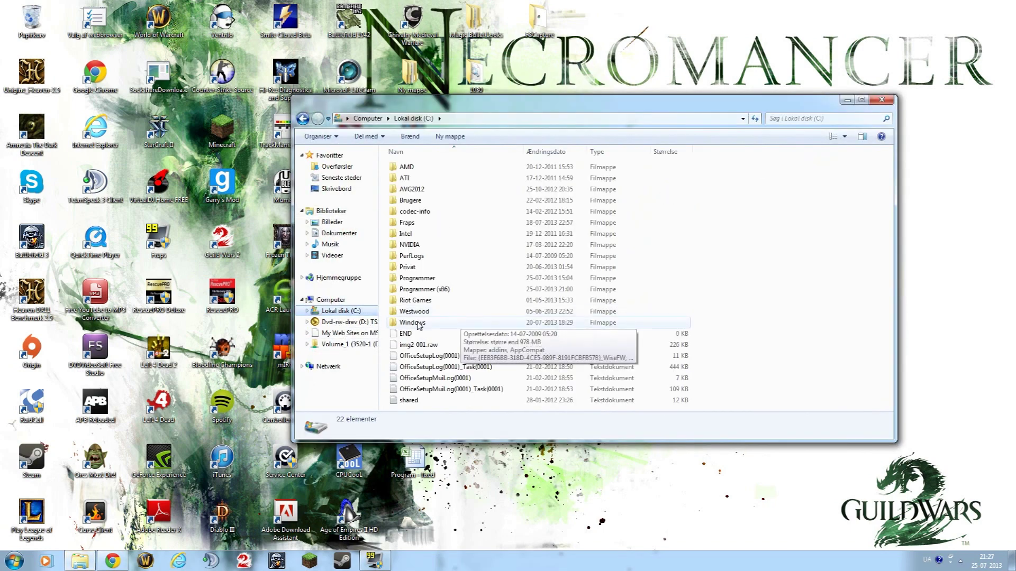
double_click(412, 322)
scroll(479, 265, "down", 8)
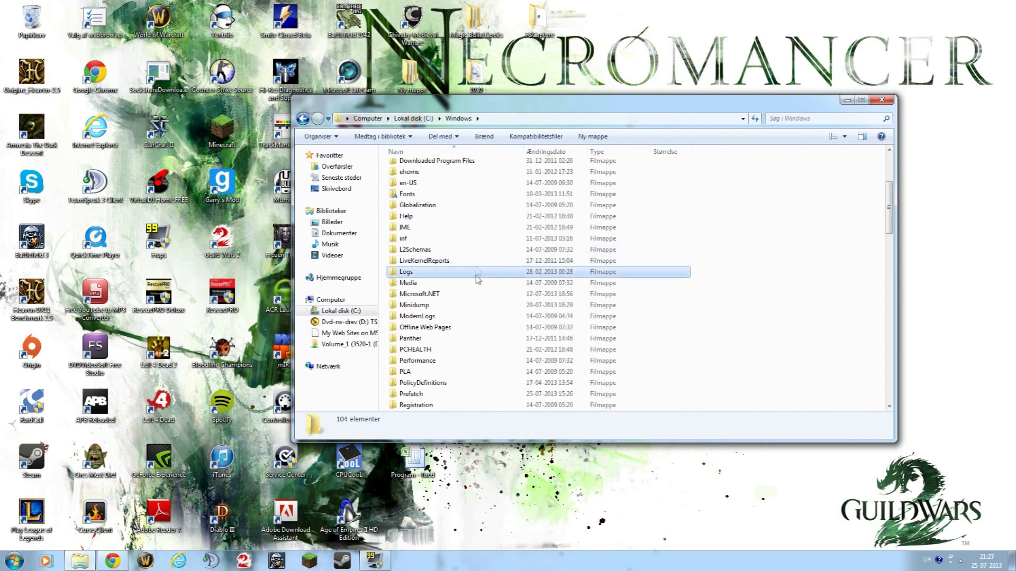
scroll(476, 303, "down", 3)
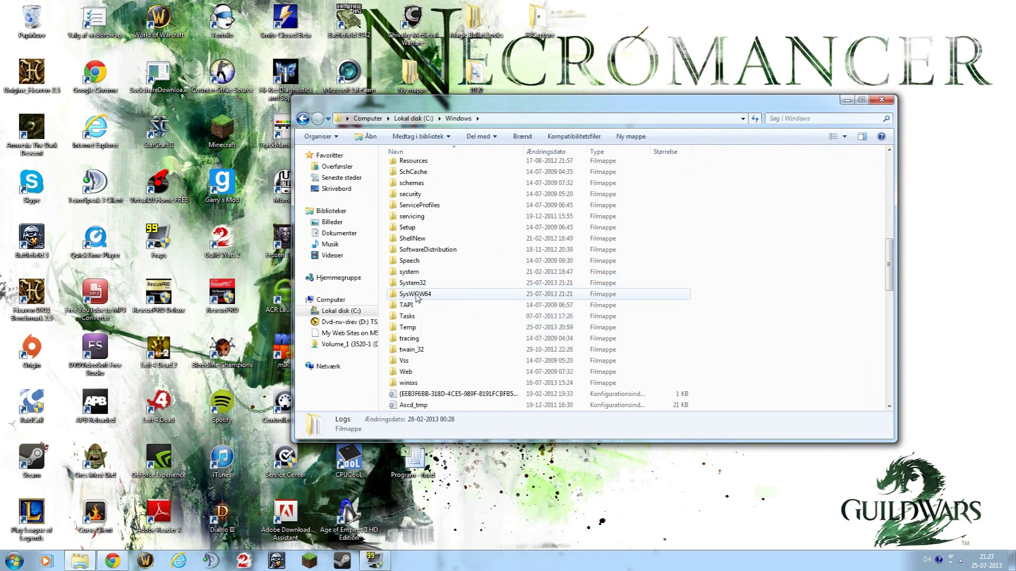
left_click(413, 285)
double_click(413, 286)
right_click(743, 191)
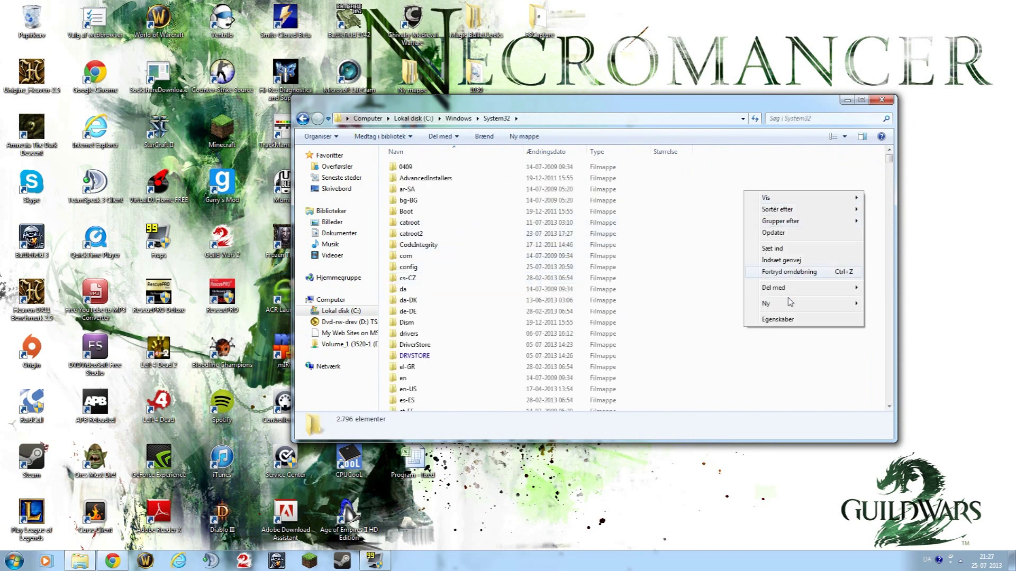
left_click(781, 250)
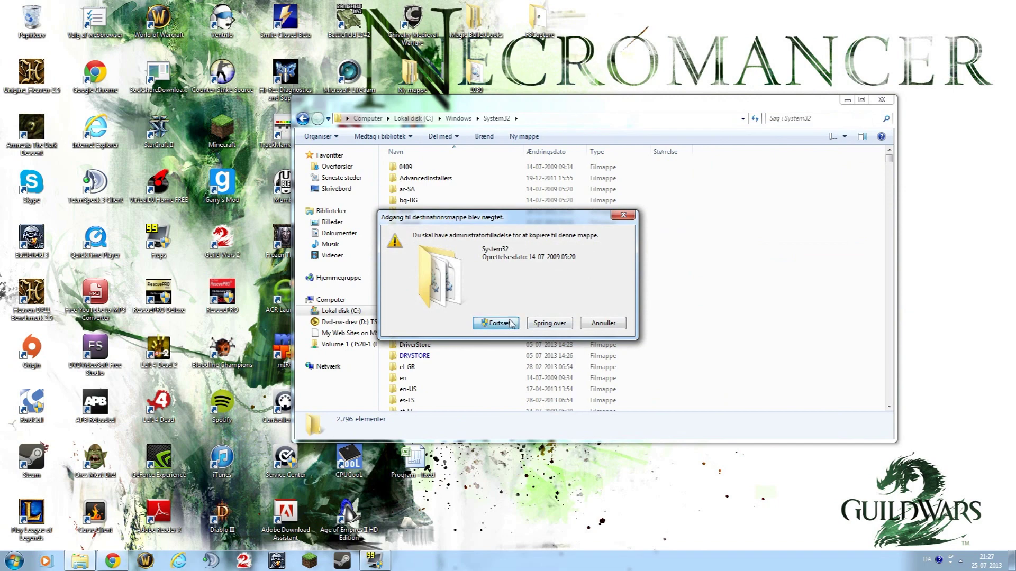
left_click(511, 325)
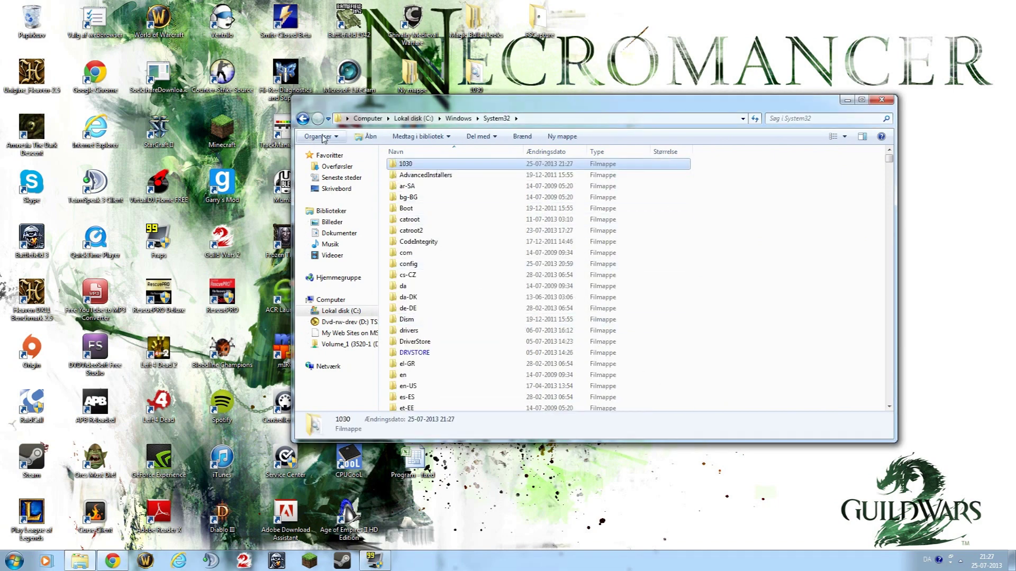
Step: Paste the 1030 folder into C:\Windows\SysWOW64 as well, granting administrator permission
left_click(304, 118)
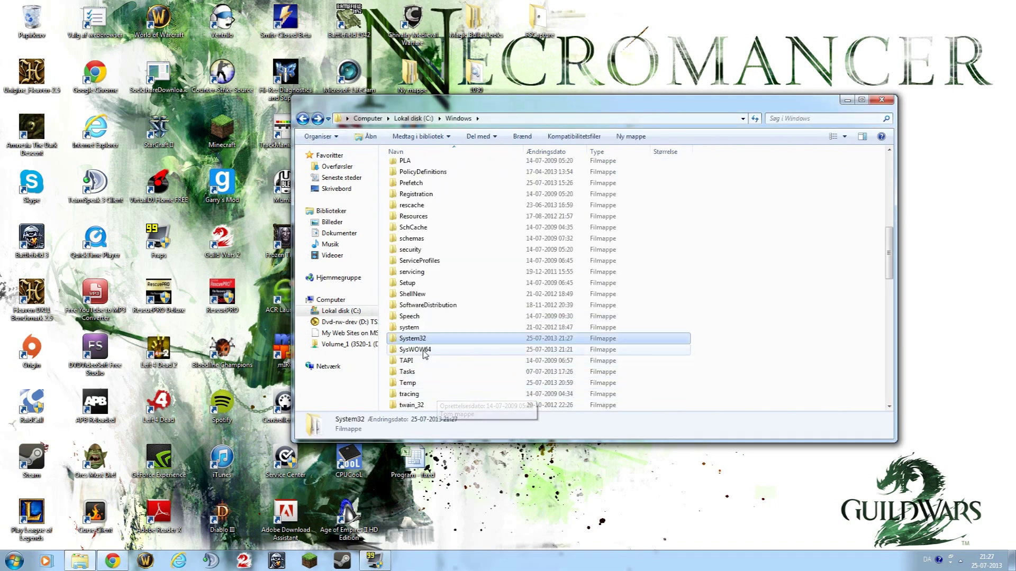
double_click(415, 350)
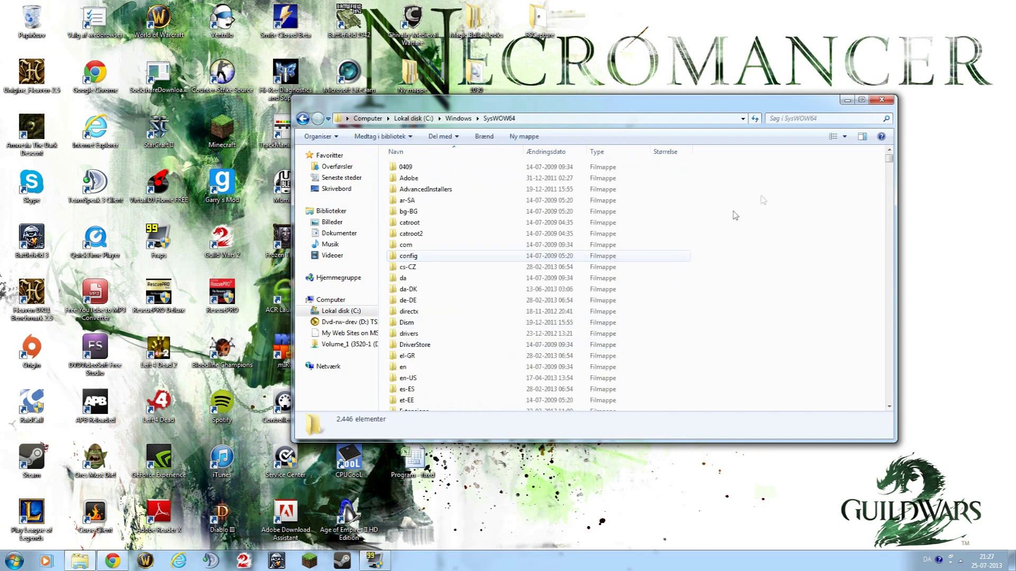
right_click(751, 205)
left_click(777, 261)
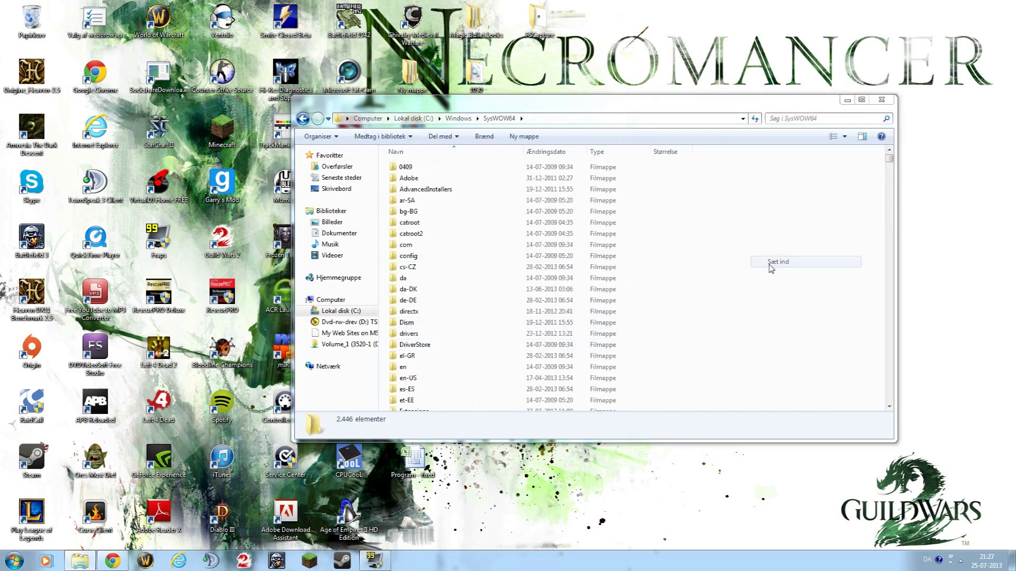
left_click(497, 323)
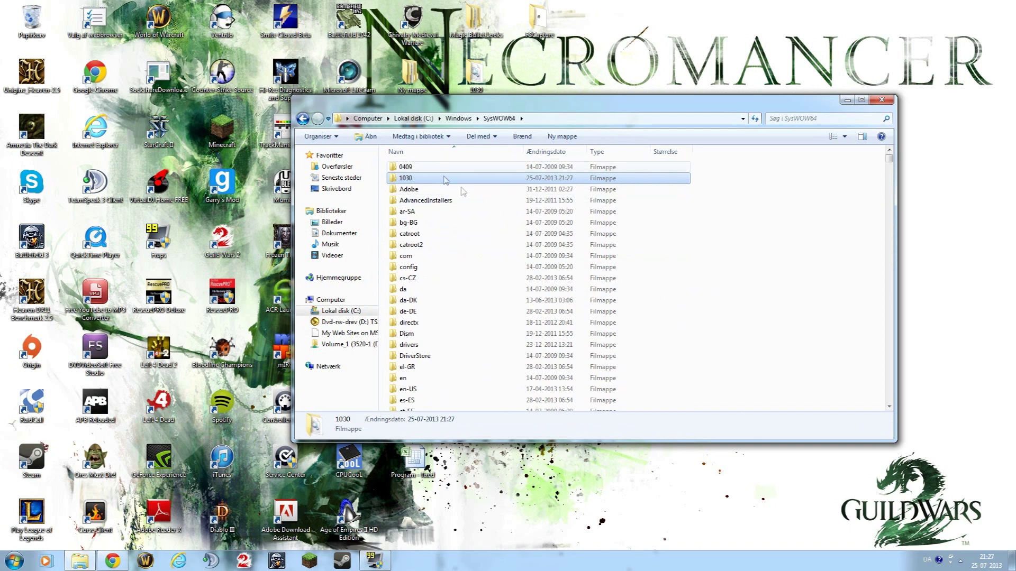
left_click(302, 118)
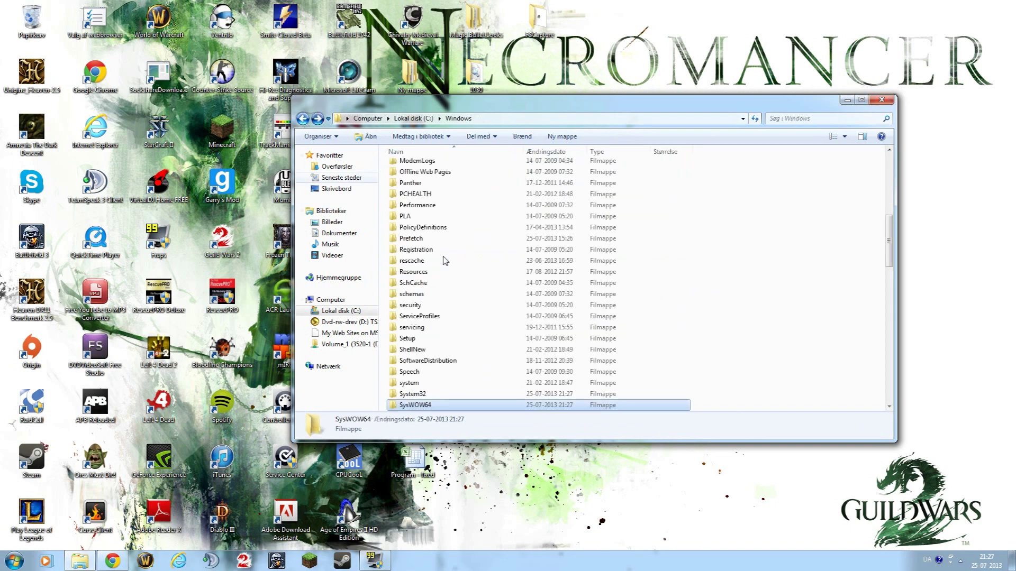
Step: Close Explorer and launch Vegas Pro 11.0 from the Start menu, dismissing the Sony startup dialog
left_click(882, 100)
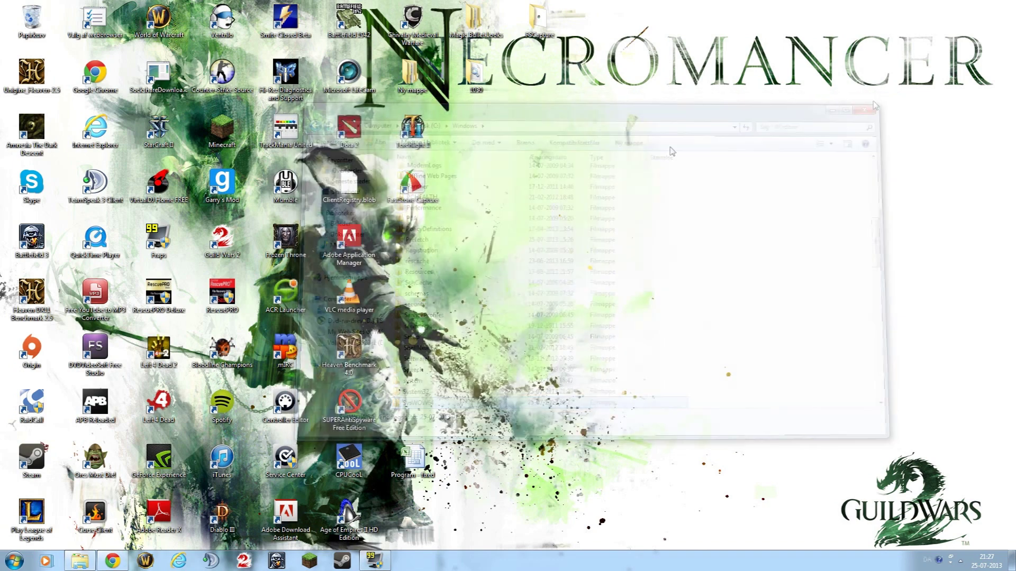
left_click(15, 560)
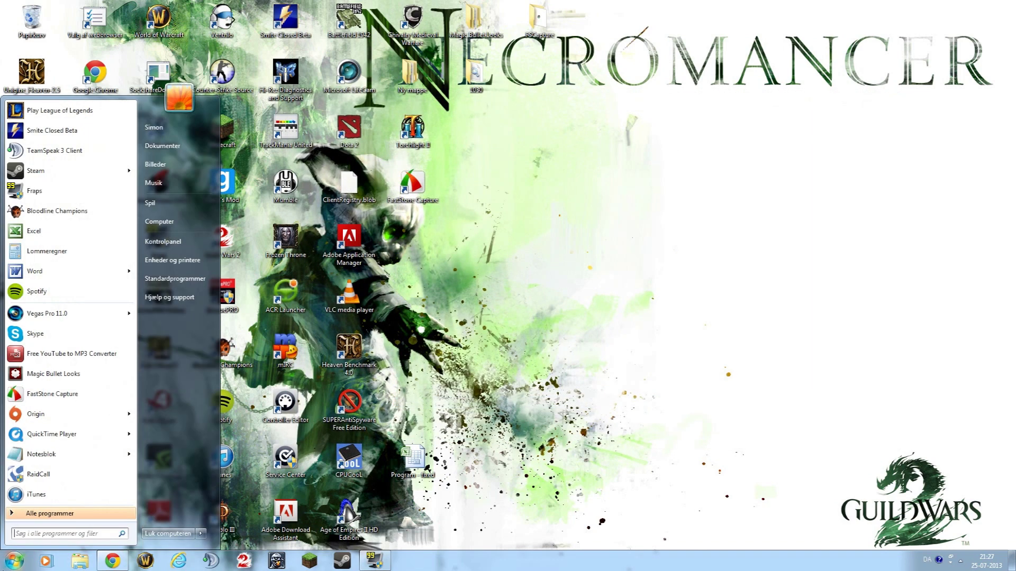
left_click(61, 318)
left_click(552, 385)
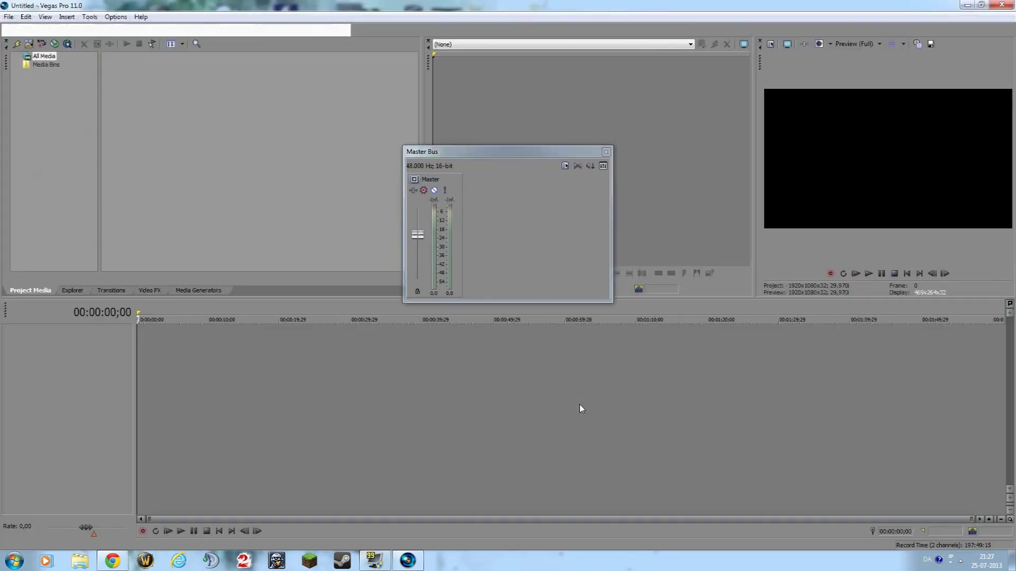
Step: Import the GTAIV gameplay clip via File > Import > Media and place it on the timeline
left_click(606, 152)
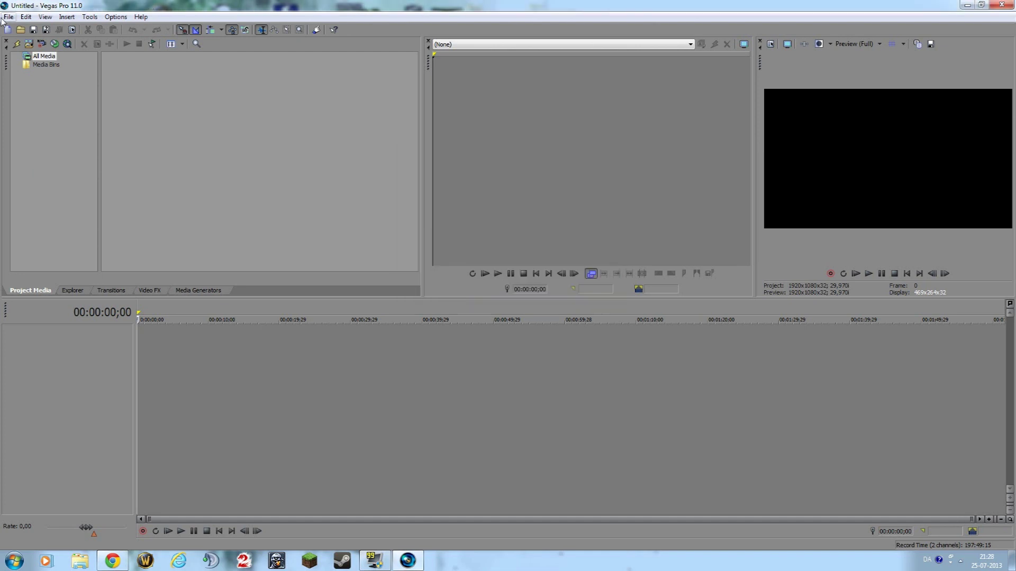
left_click(8, 16)
mouse_move(30, 120)
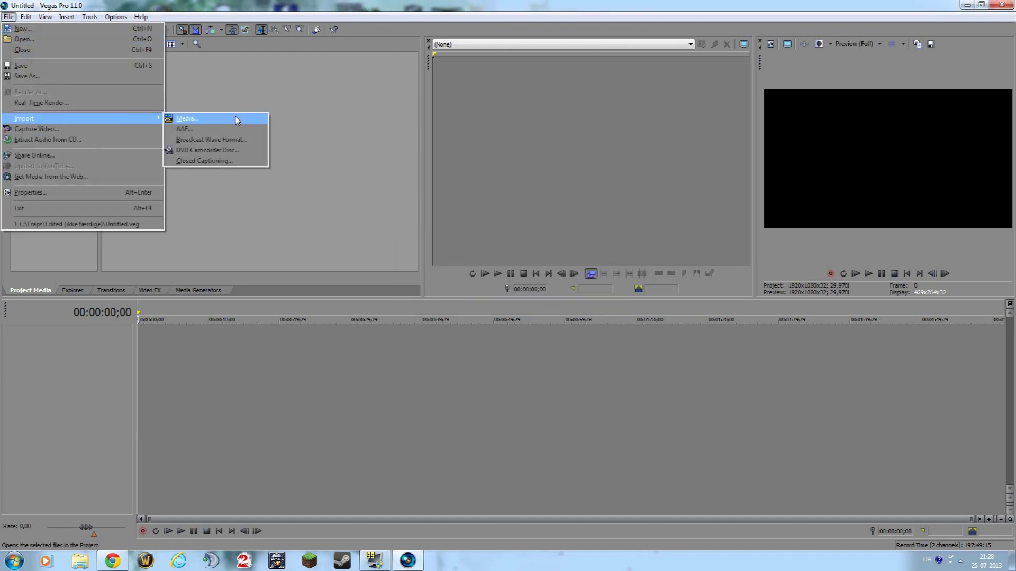
left_click(240, 119)
double_click(513, 156)
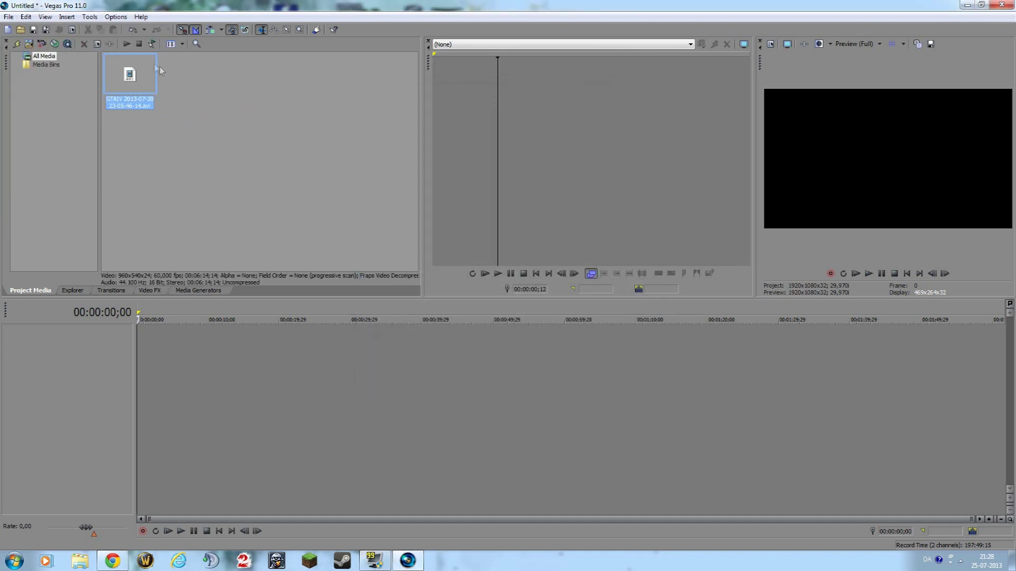
left_click_drag(130, 77, 206, 404)
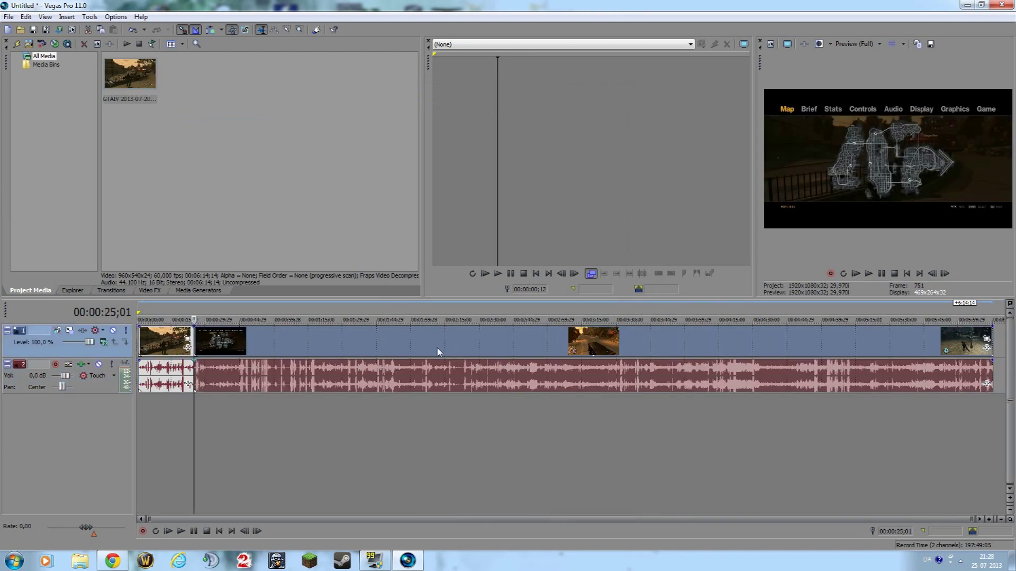
Step: Delete the extra timeline events, including the first video event, and select the remaining event's range
right_click(499, 345)
left_click(521, 179)
right_click(173, 345)
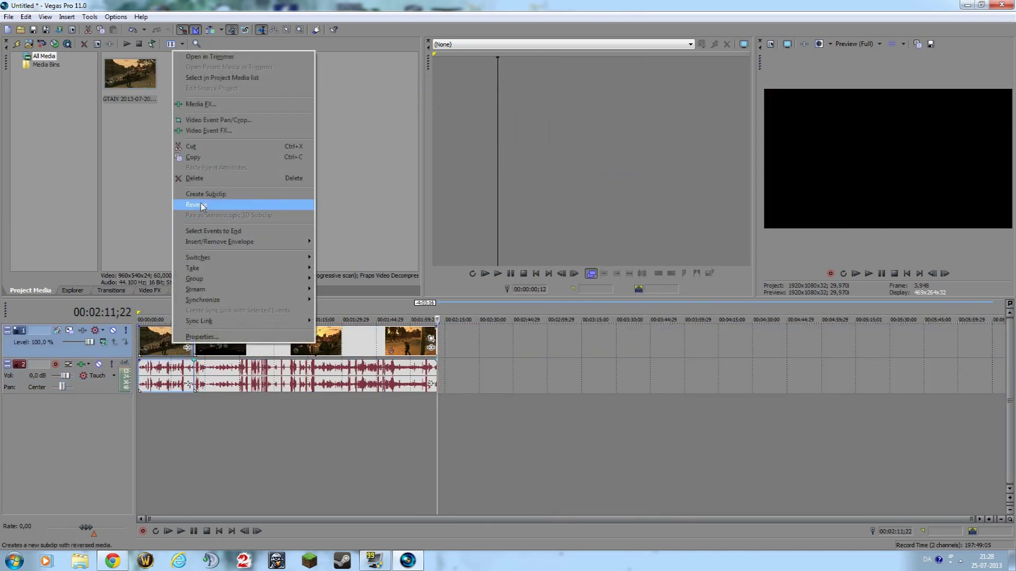
left_click(194, 179)
double_click(264, 344)
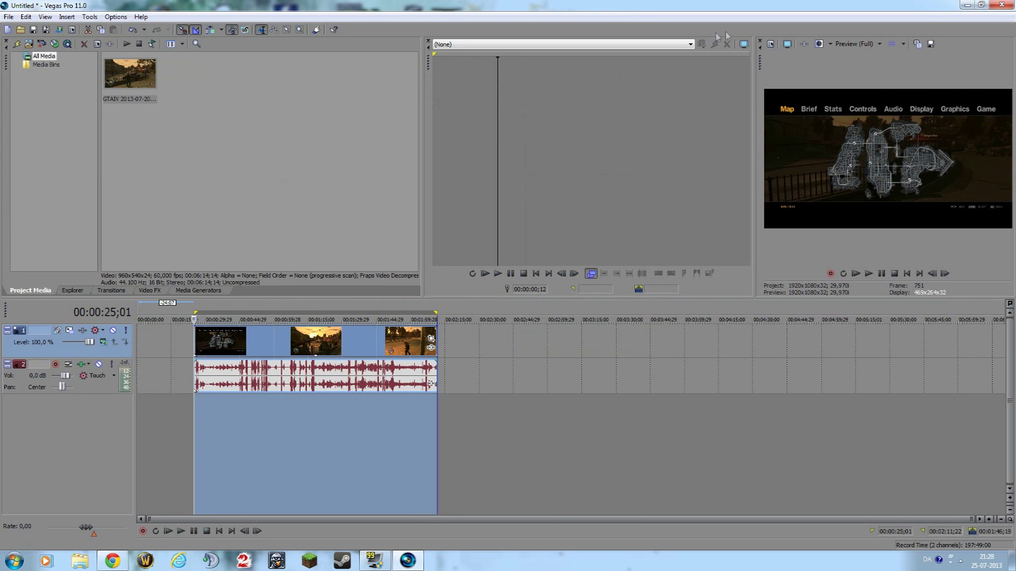
Step: Set preview quality to Preview Full and open the clip's Event FX
left_click(858, 44)
mouse_move(859, 67)
left_click(907, 77)
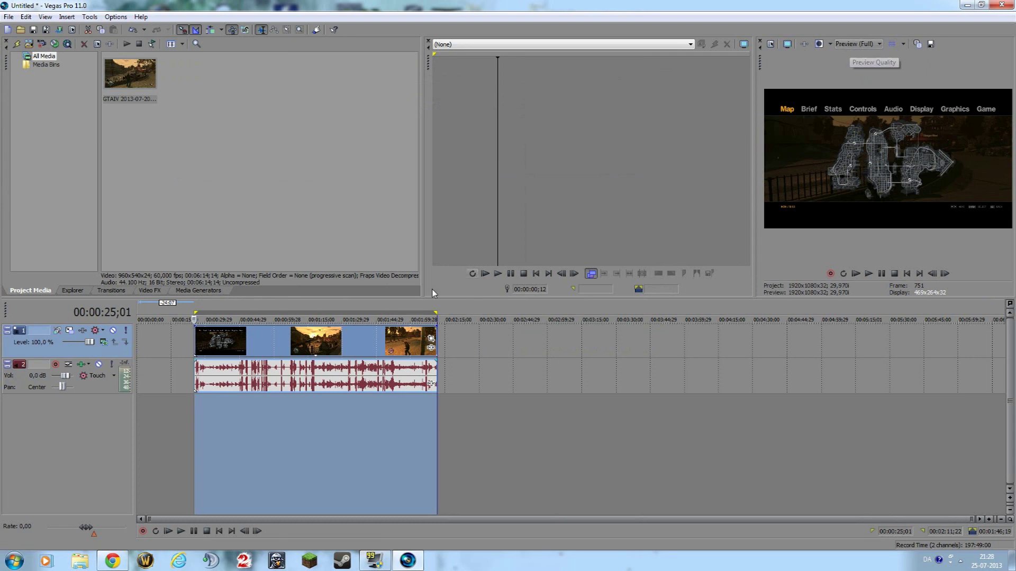
left_click(432, 350)
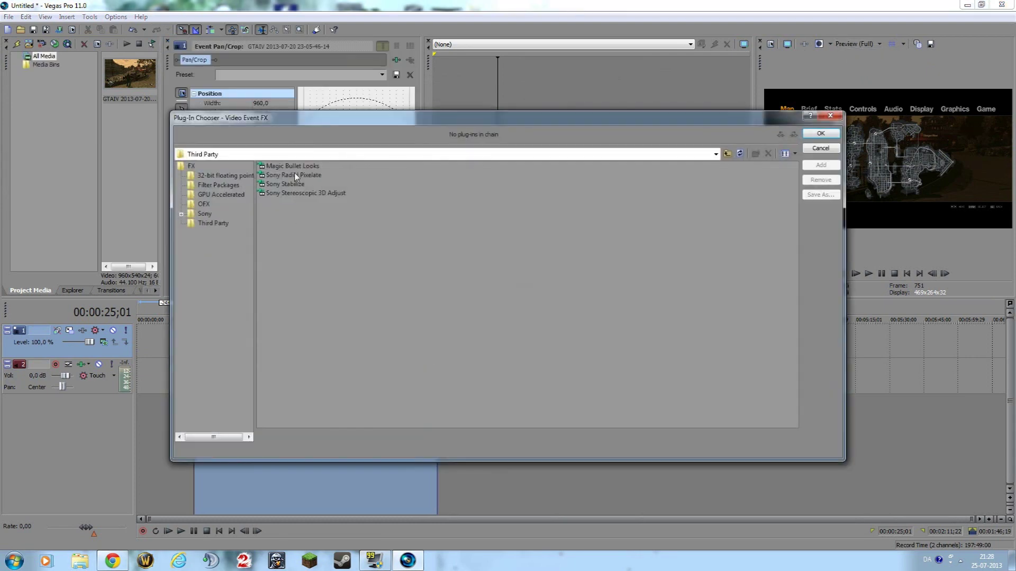
Step: Add Magic Bullet Looks from the Plug-In Chooser to the clip's effect chain and confirm
left_click(294, 167)
double_click(294, 167)
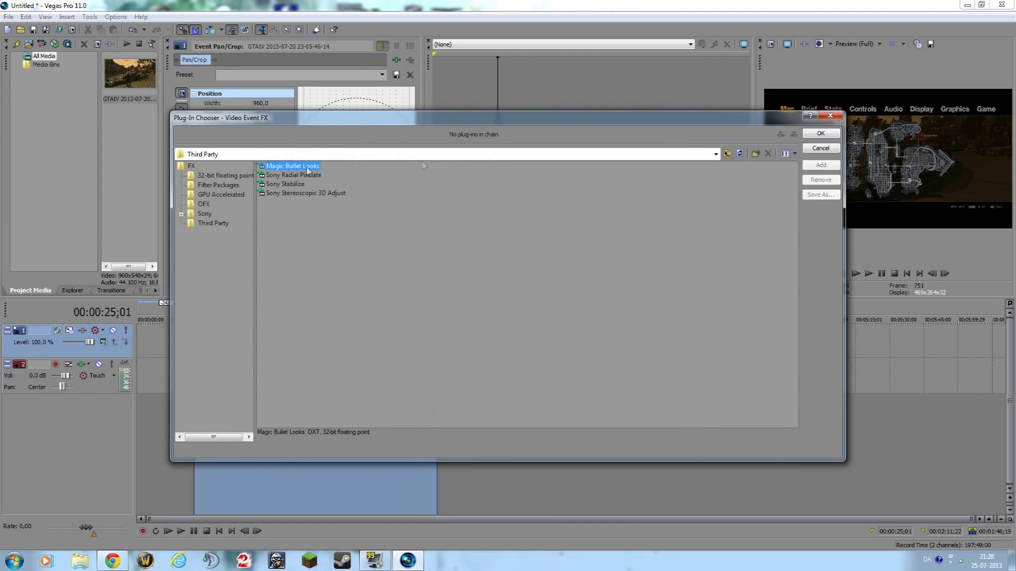
left_click(815, 132)
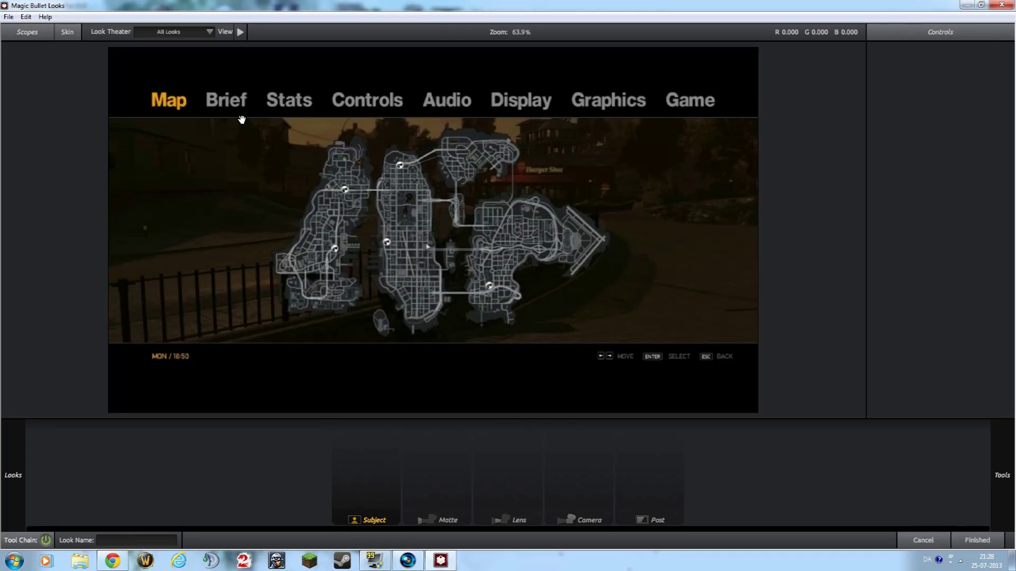
Step: Try the Flat, Berlin Smooth and Movie Star looks, then apply Gold Flare
mouse_move(3, 394)
left_click(112, 252)
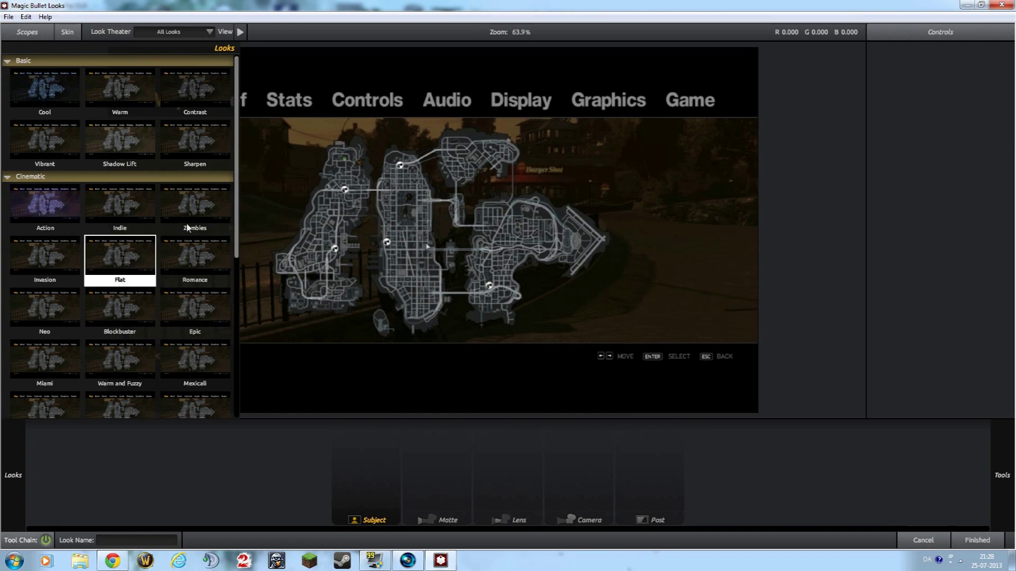
scroll(215, 230, "down", 3)
scroll(237, 255, "down", 3)
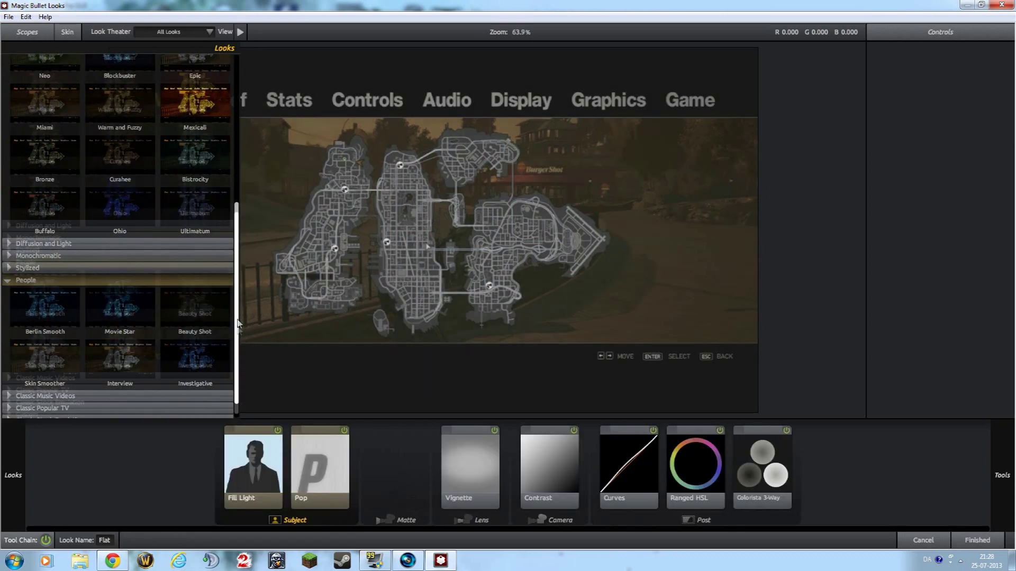
left_click(58, 299)
left_click(102, 302)
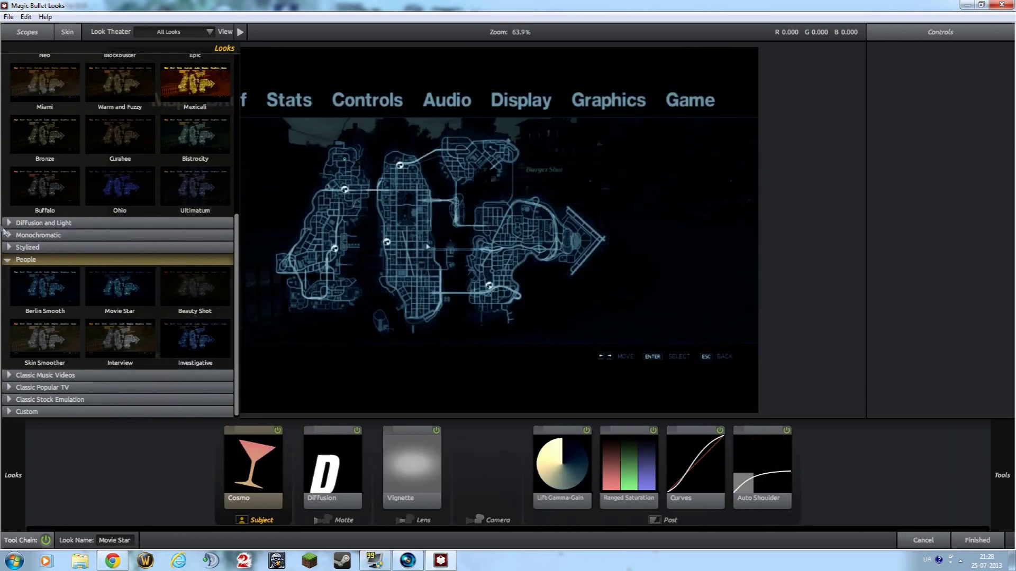
left_click(7, 224)
left_click(52, 298)
Step: Collapse the Cinematic, Diffusion and Light, and People looks categories
scroll(239, 307, "down", 1)
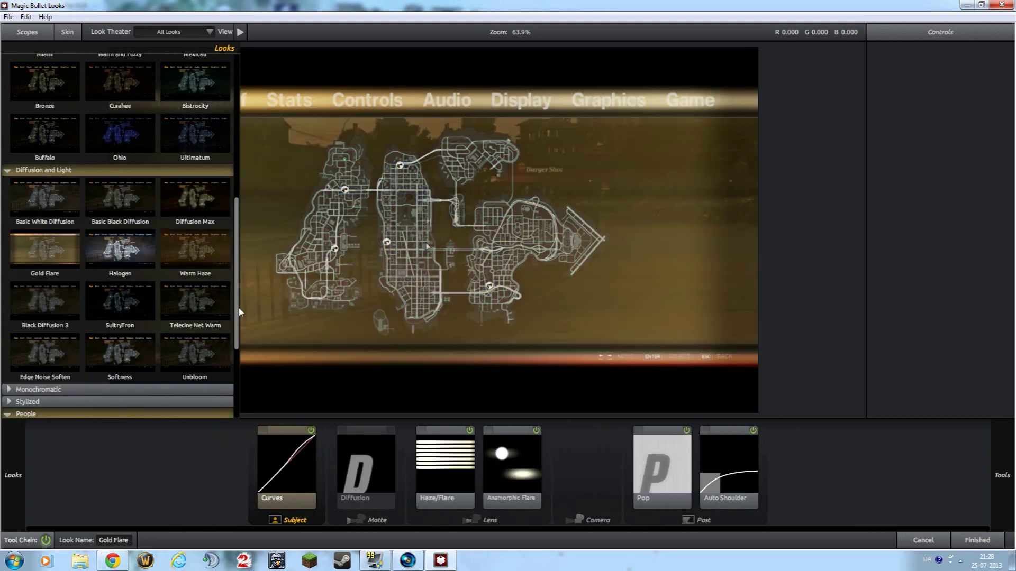
scroll(239, 301, "up", 10)
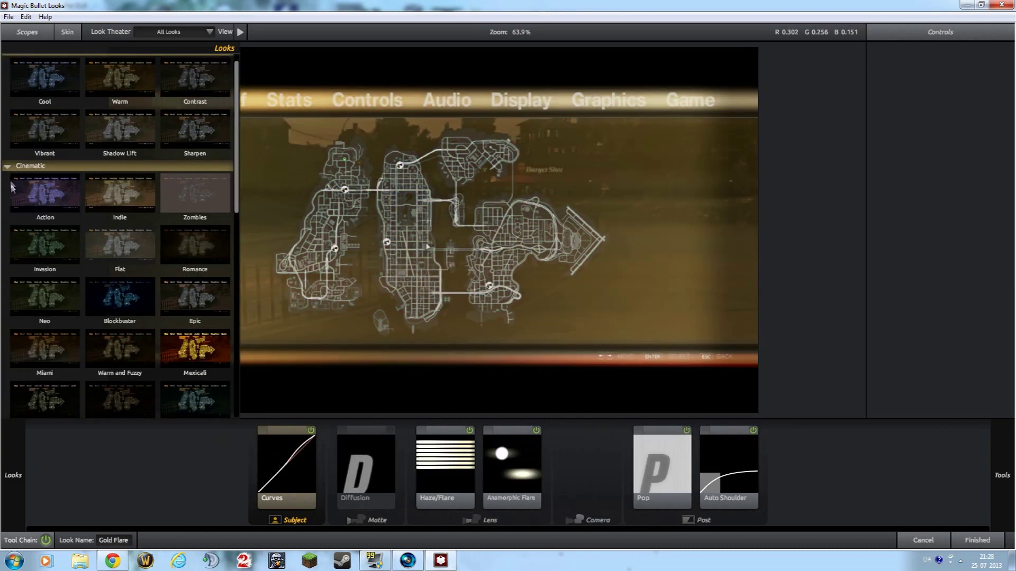
left_click(14, 172)
scroll(15, 174, "up", 1)
left_click(10, 188)
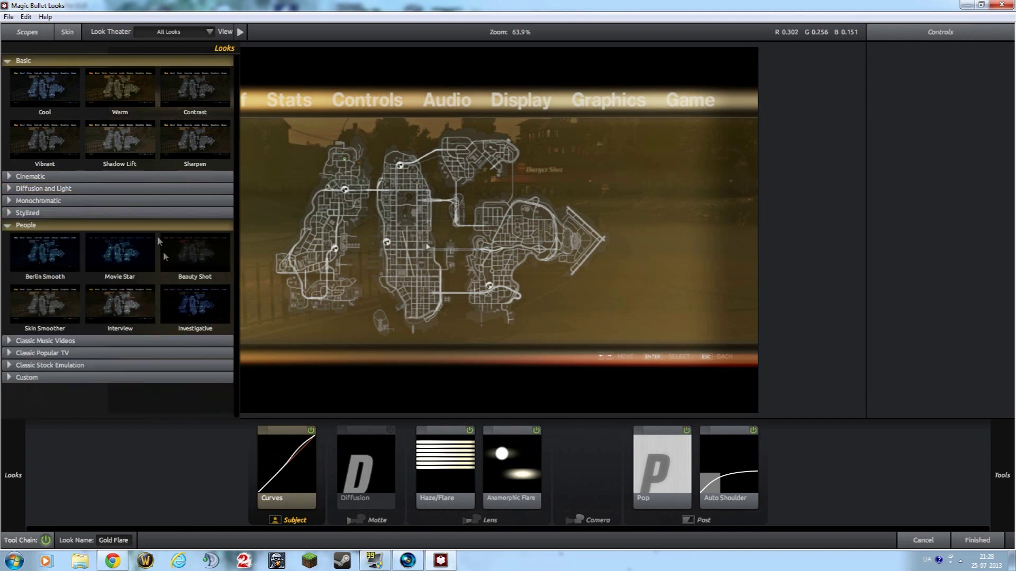
left_click(8, 226)
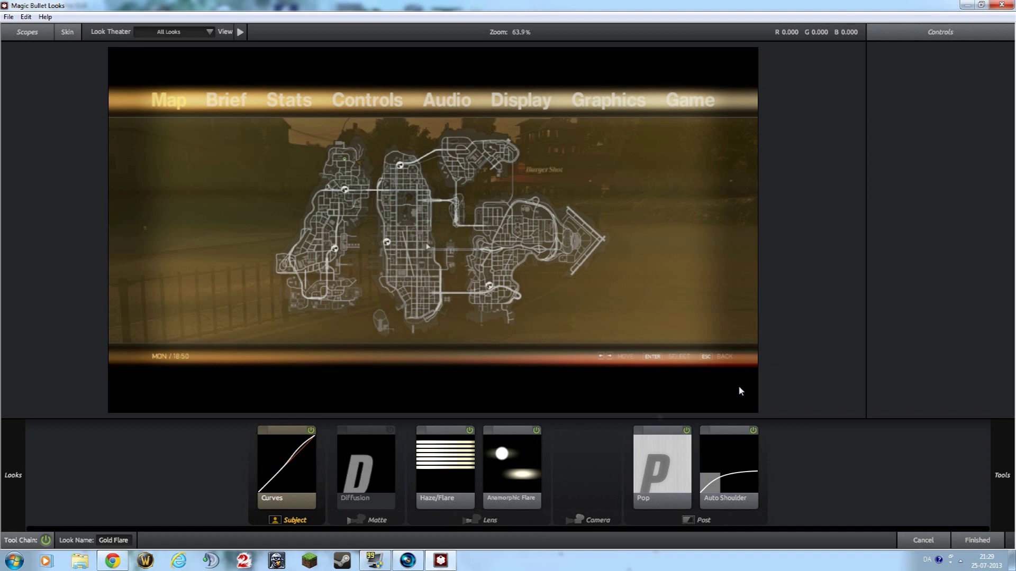
Step: Minimise Magic Bullet Looks and bring the libiomp5UI.dll help article in Chrome back up
left_click(444, 562)
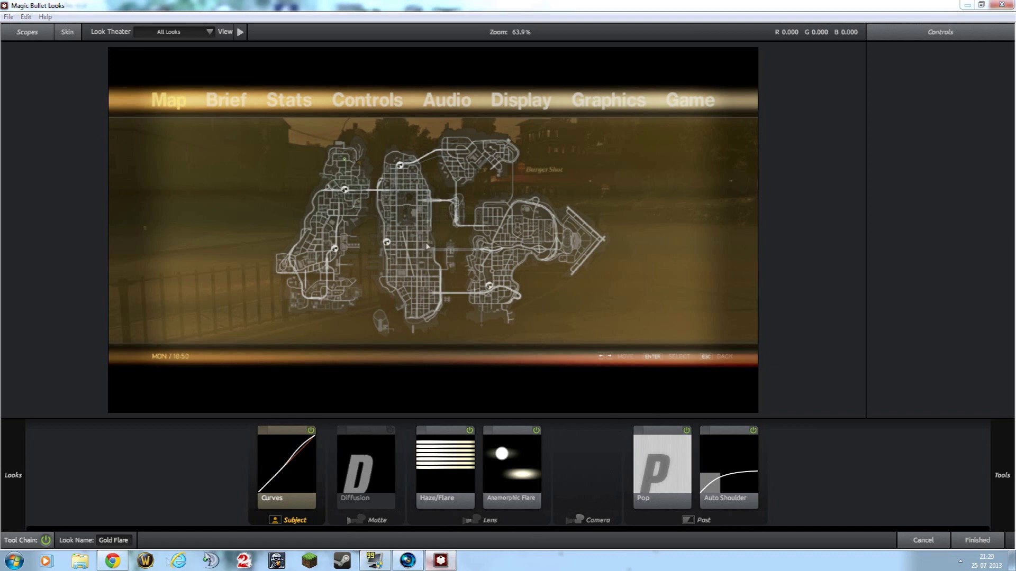
left_click(113, 561)
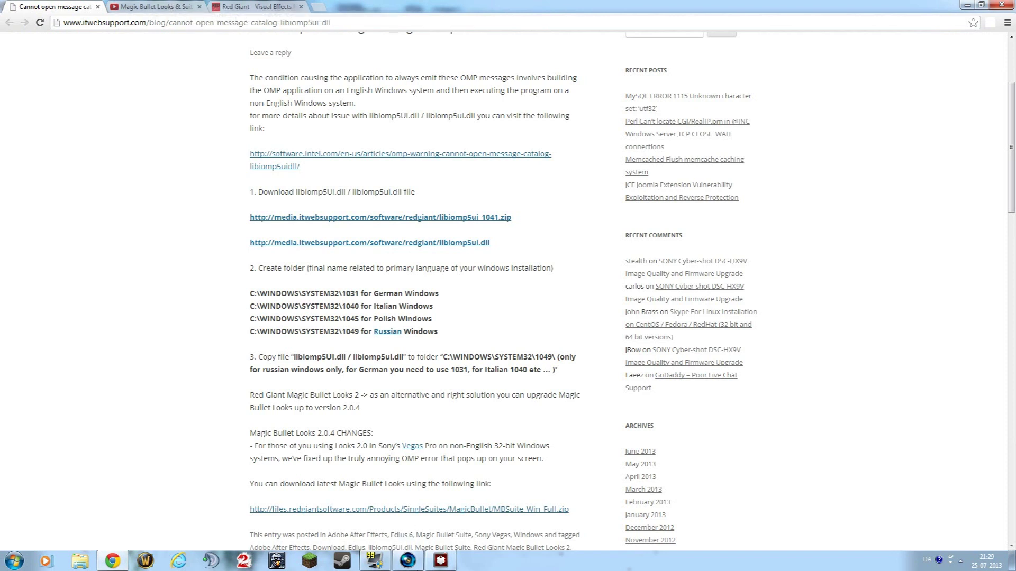
mouse_move(411, 566)
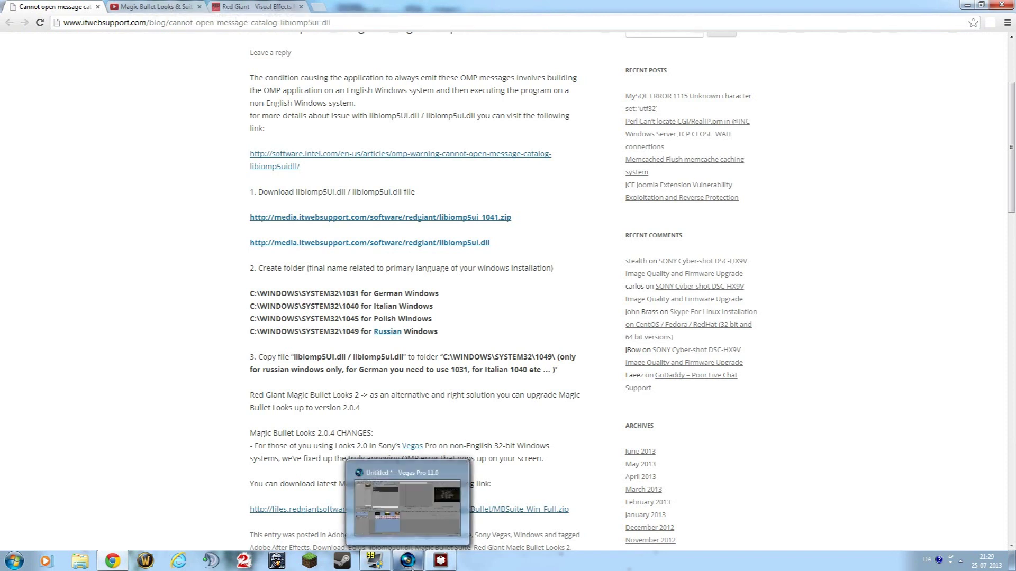